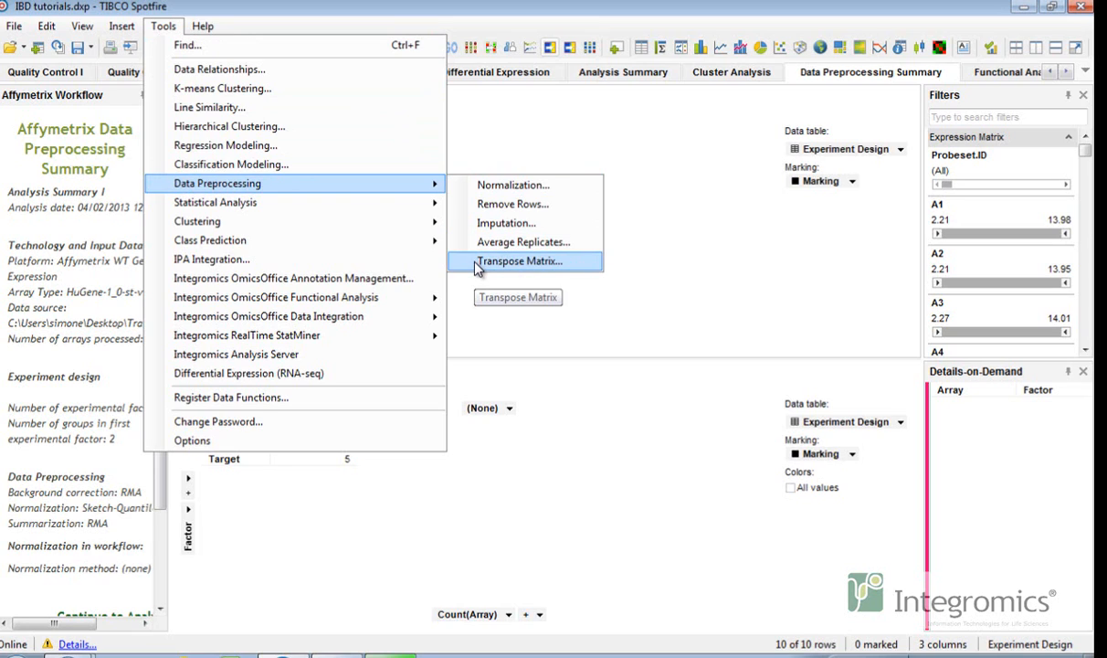
# - Start Normalization on the Expression Matrix table and select all columns from A1 to B5
pyautogui.click(466, 186)
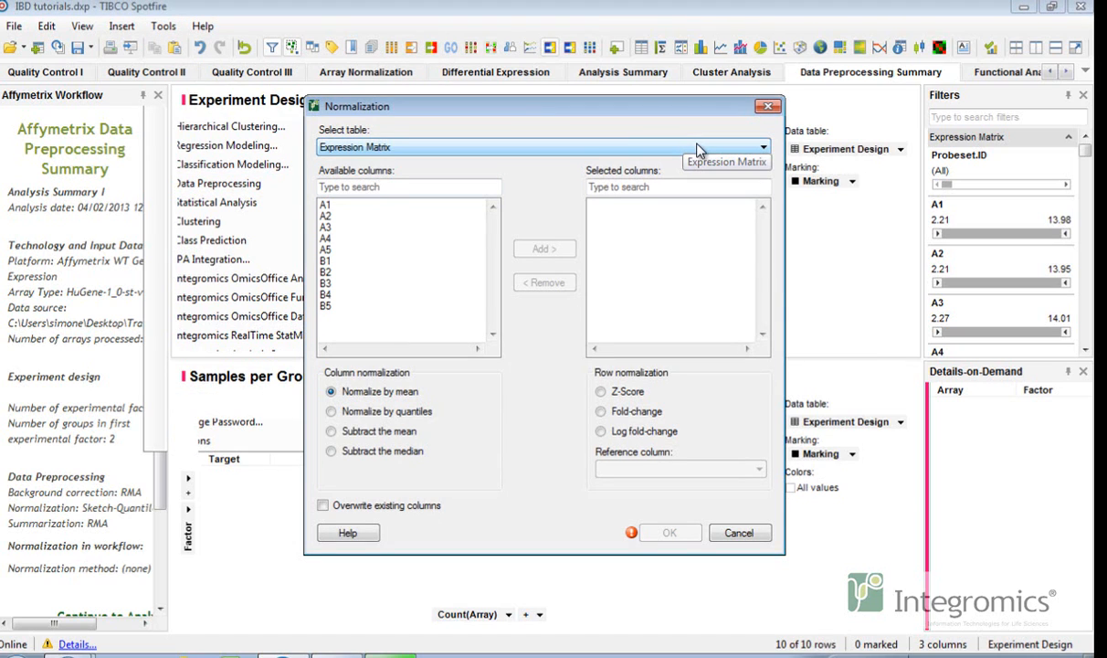
pyautogui.click(764, 149)
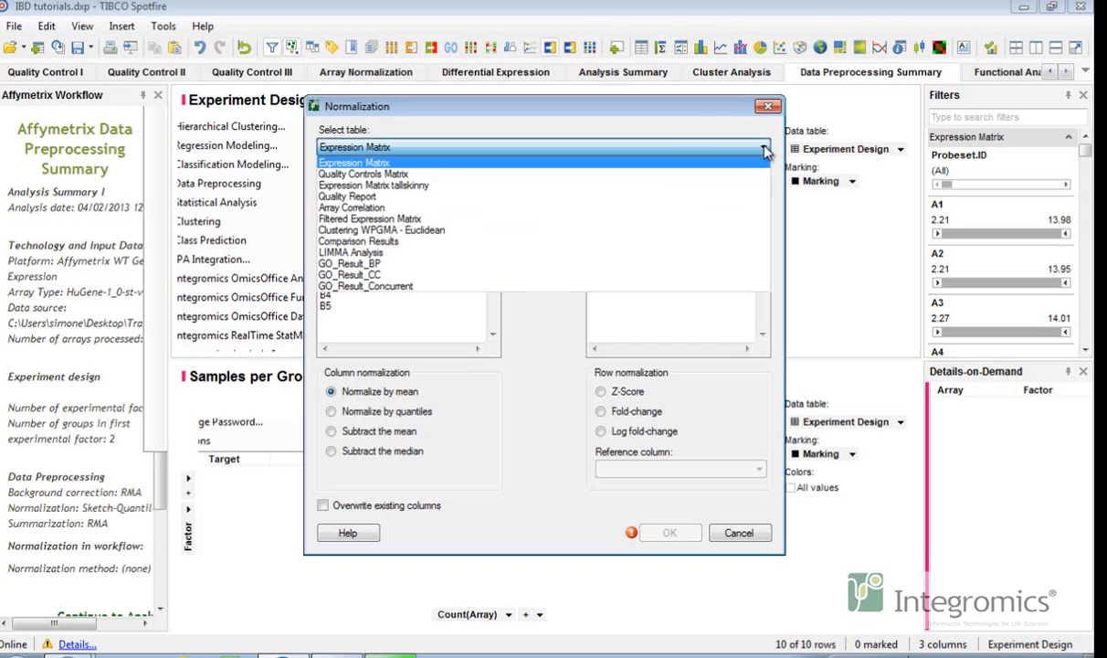
pyautogui.click(766, 149)
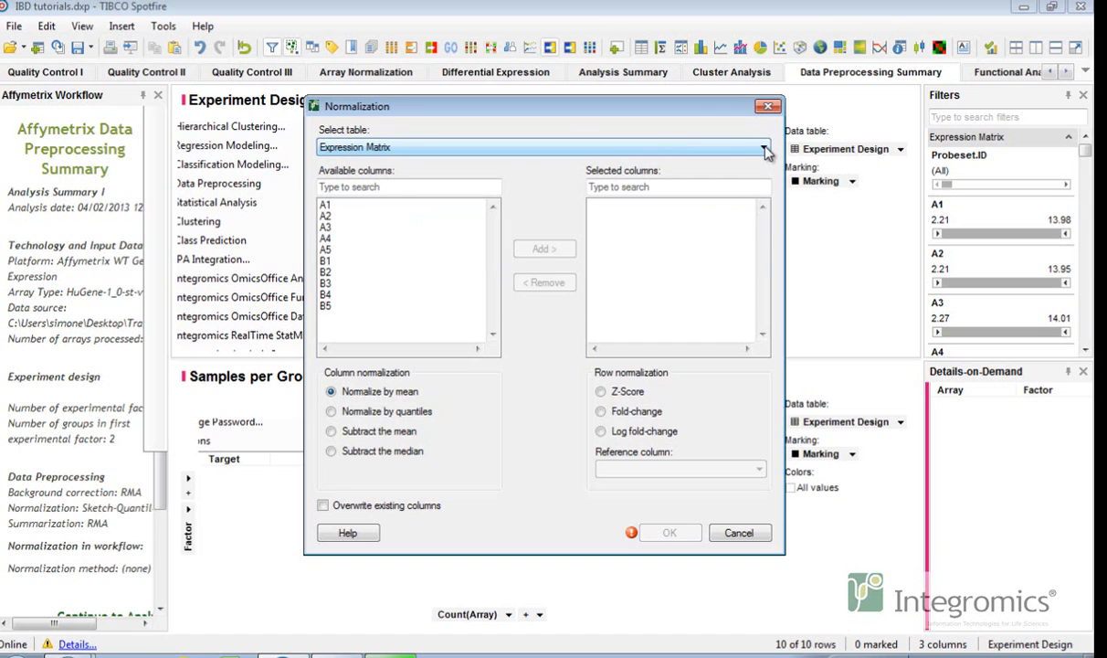
pyautogui.click(326, 205)
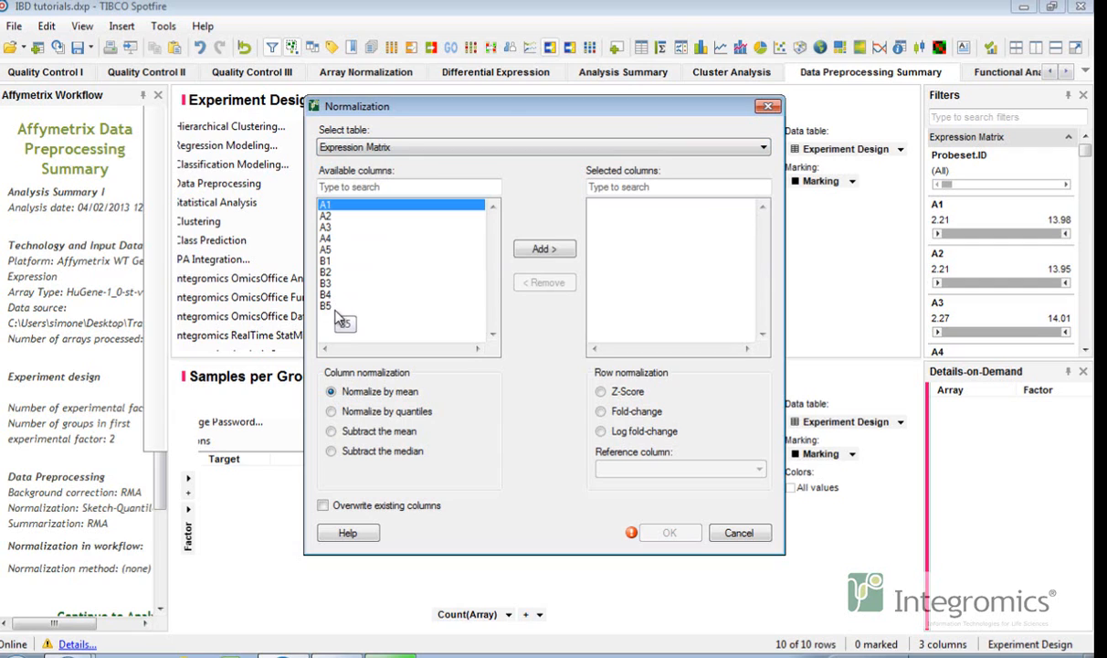
pyautogui.keyDown('shift'); pyautogui.click(336, 311); pyautogui.keyUp('shift')
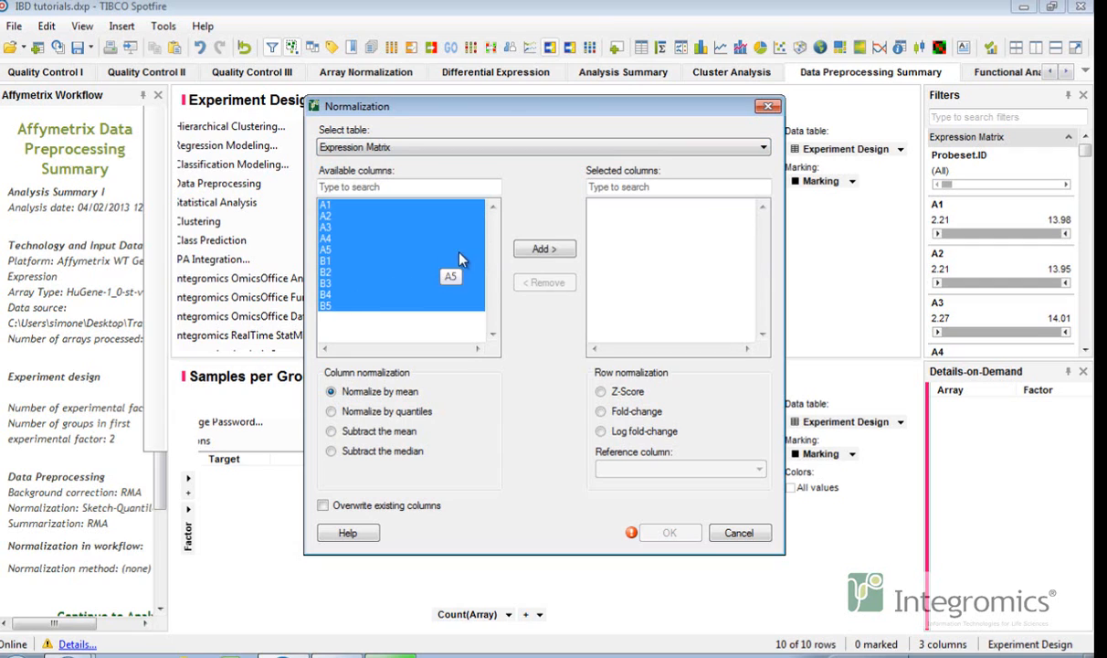
pyautogui.click(534, 251)
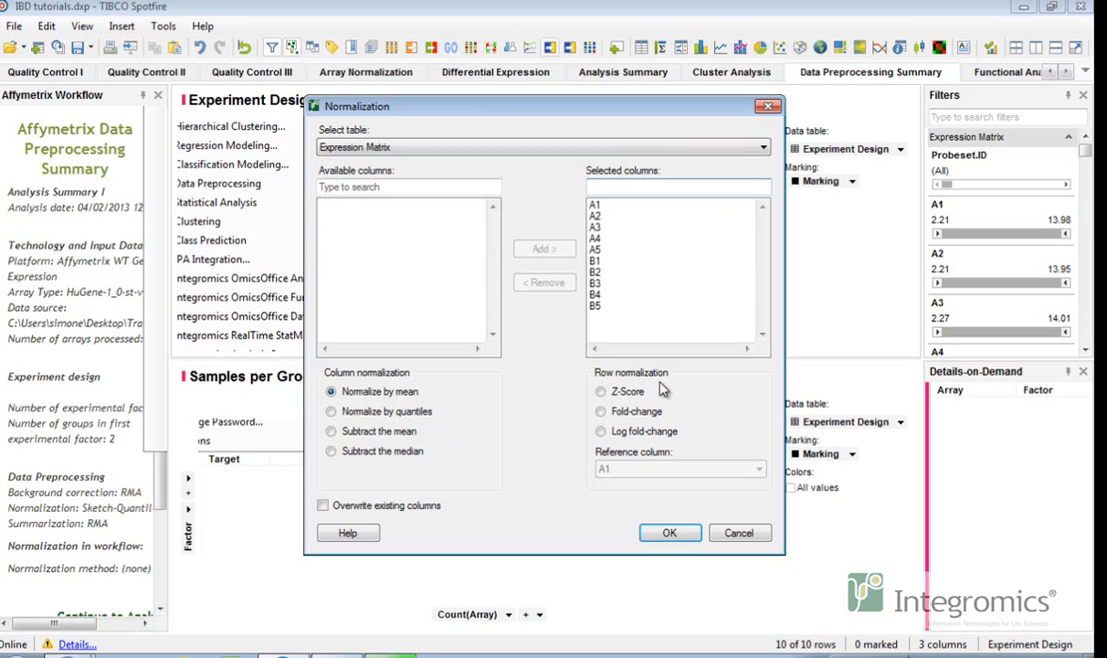
# - Run the row normalization as Log fold-change with reference column A1, without overwriting existing columns
pyautogui.click(651, 412)
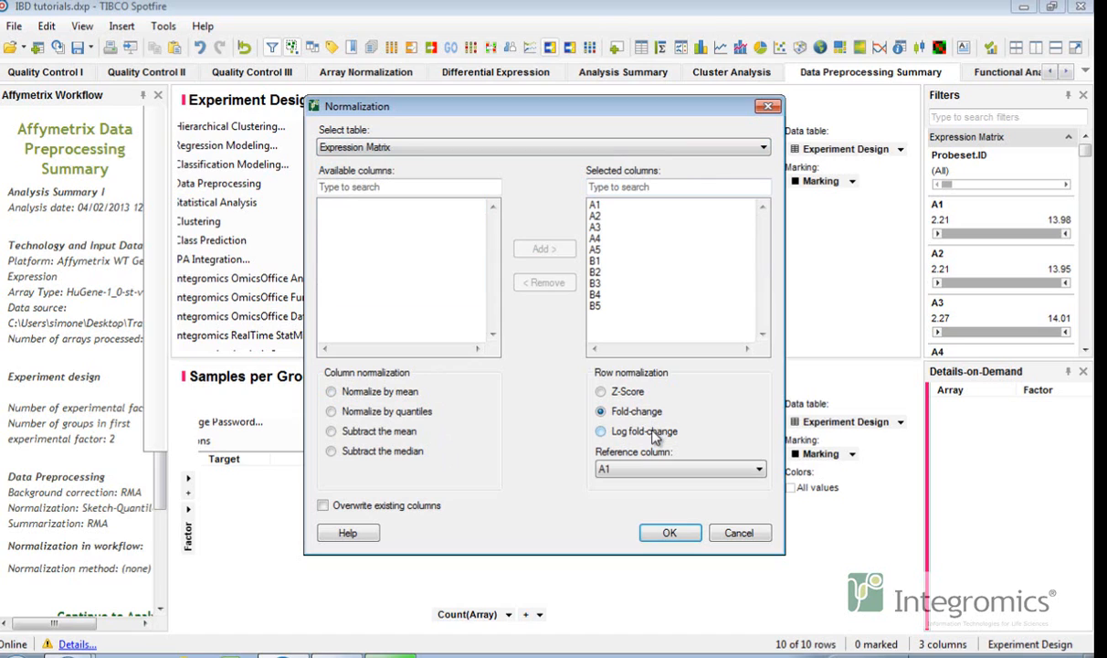
pyautogui.click(651, 432)
pyautogui.click(760, 469)
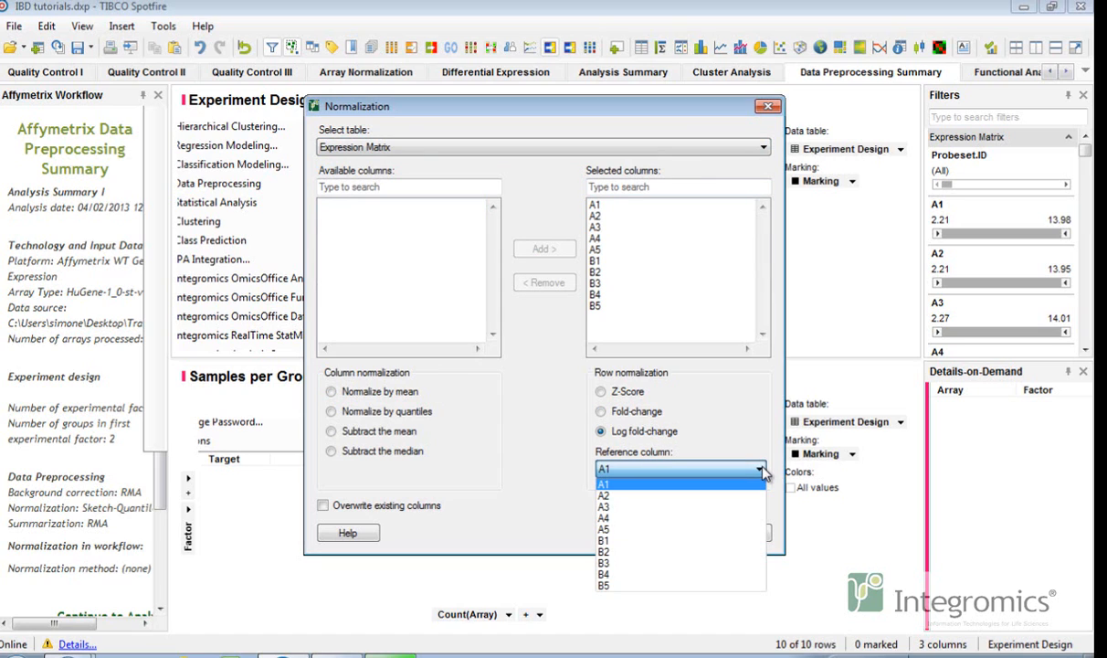
pyautogui.click(762, 471)
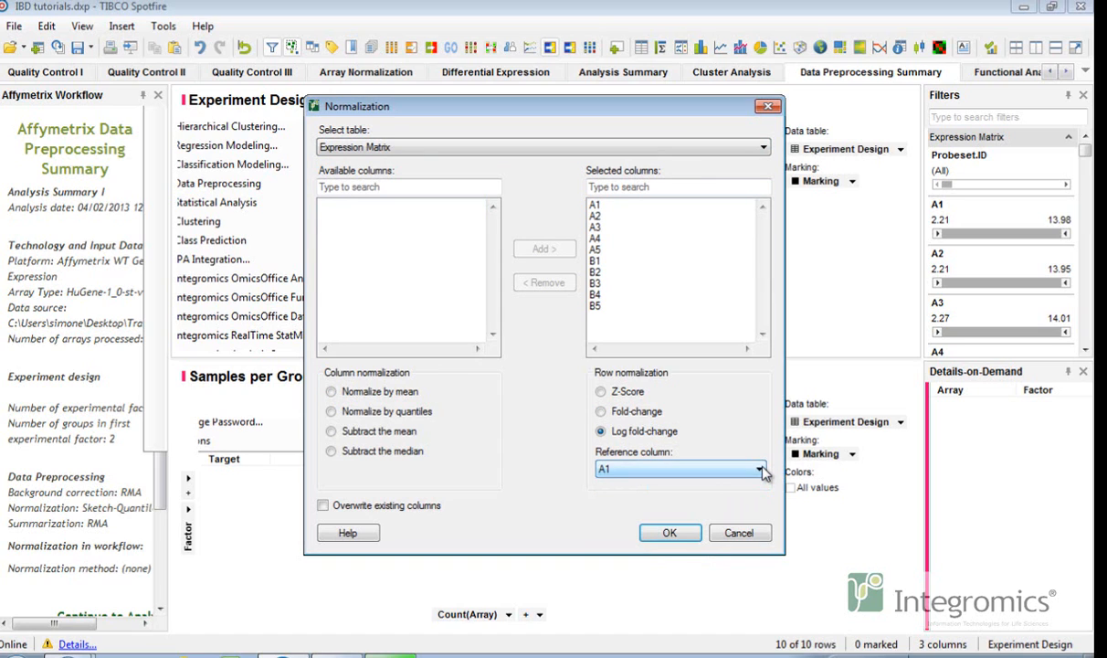
pyautogui.click(322, 507)
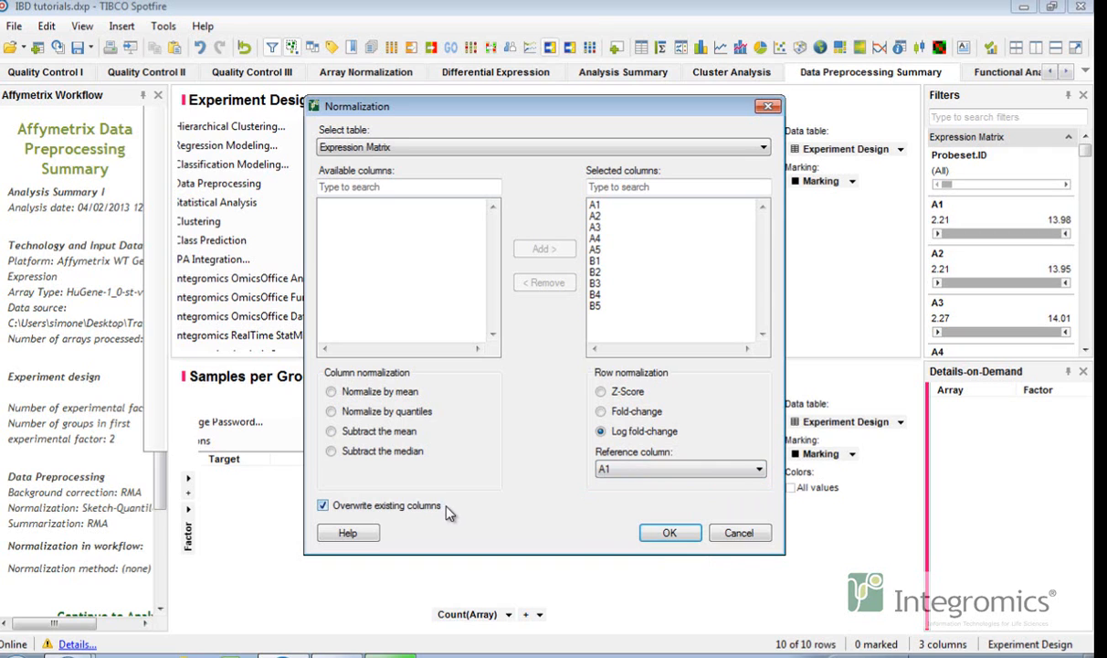
pyautogui.click(323, 506)
pyautogui.click(668, 533)
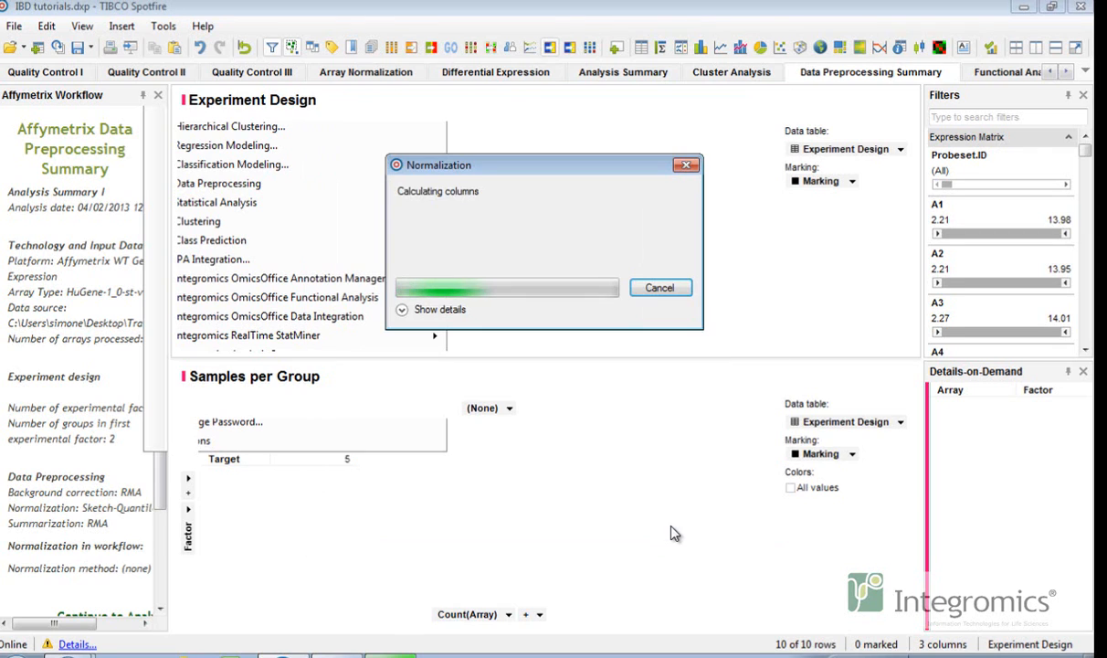
# - Start Remove Rows on the Expression Matrix table and select columns A1 to A5 and B1
pyautogui.click(174, 28)
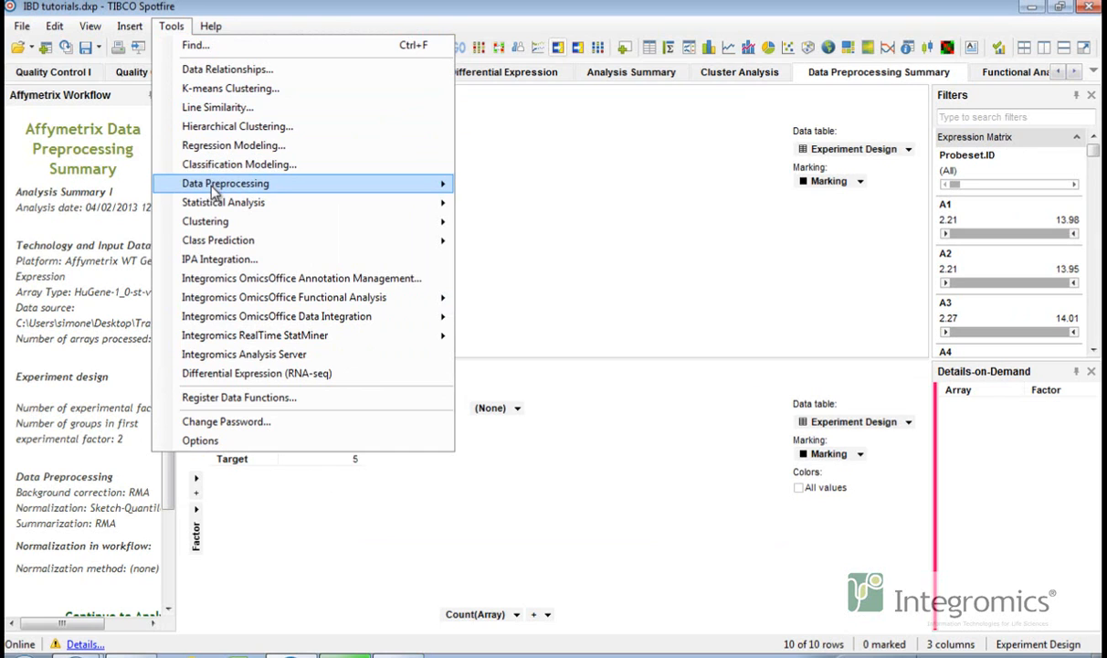
pyautogui.moveTo(317, 184)
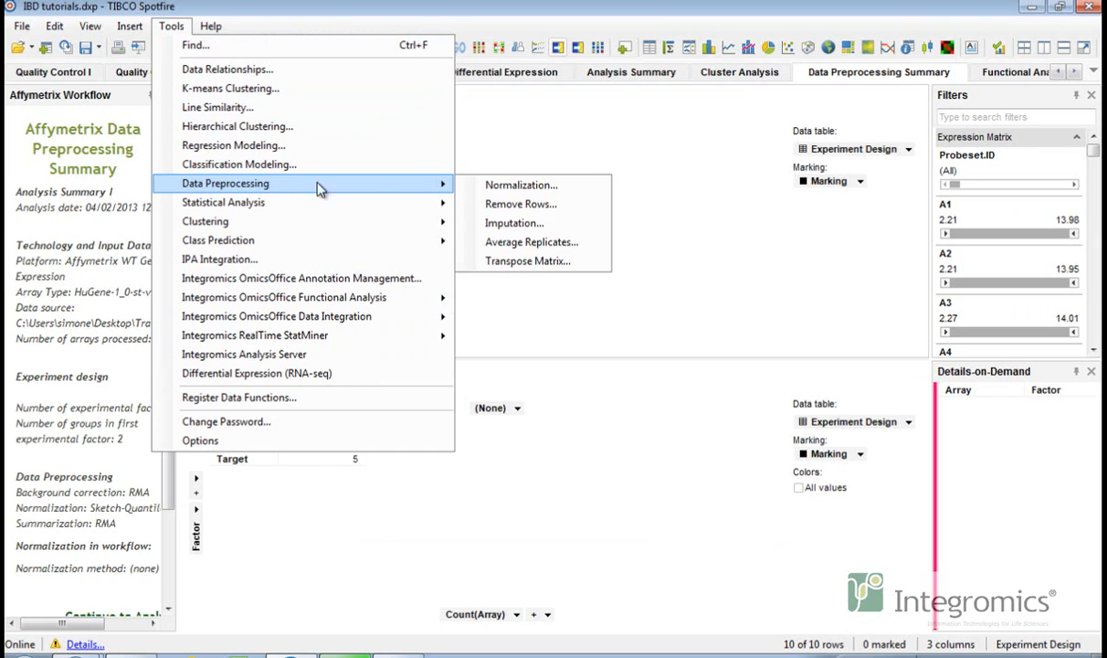
pyautogui.click(477, 206)
pyautogui.click(408, 164)
pyautogui.keyDown('shift'); pyautogui.click(409, 175); pyautogui.keyUp('shift')
pyautogui.click(537, 203)
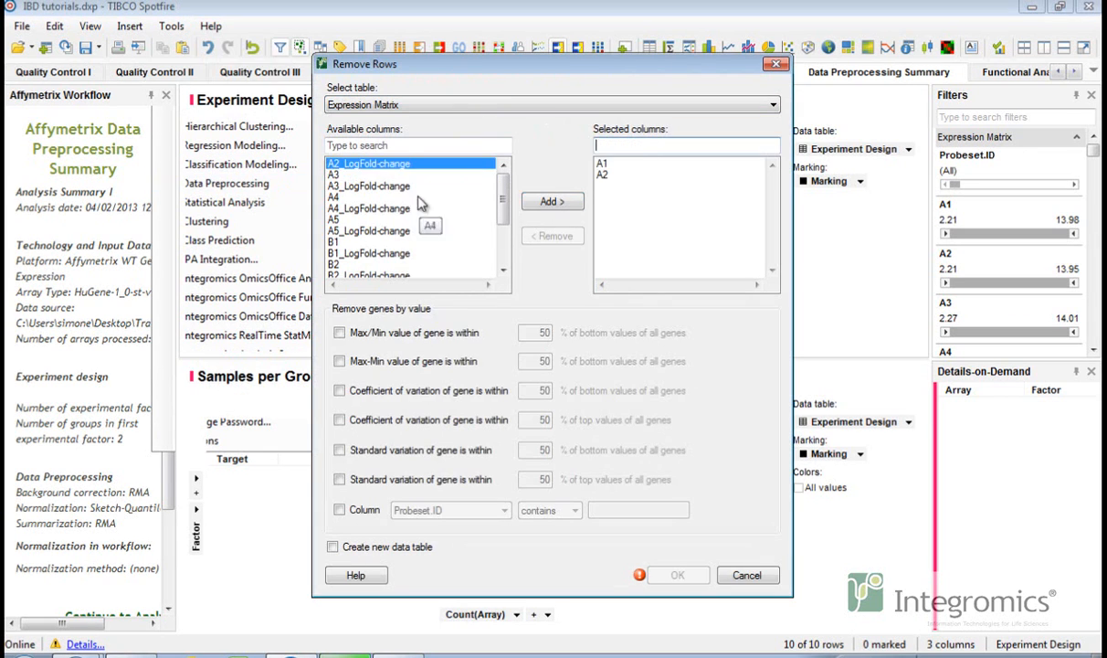
pyautogui.doubleClick(416, 174)
pyautogui.doubleClick(416, 185)
pyautogui.doubleClick(418, 196)
pyautogui.doubleClick(422, 209)
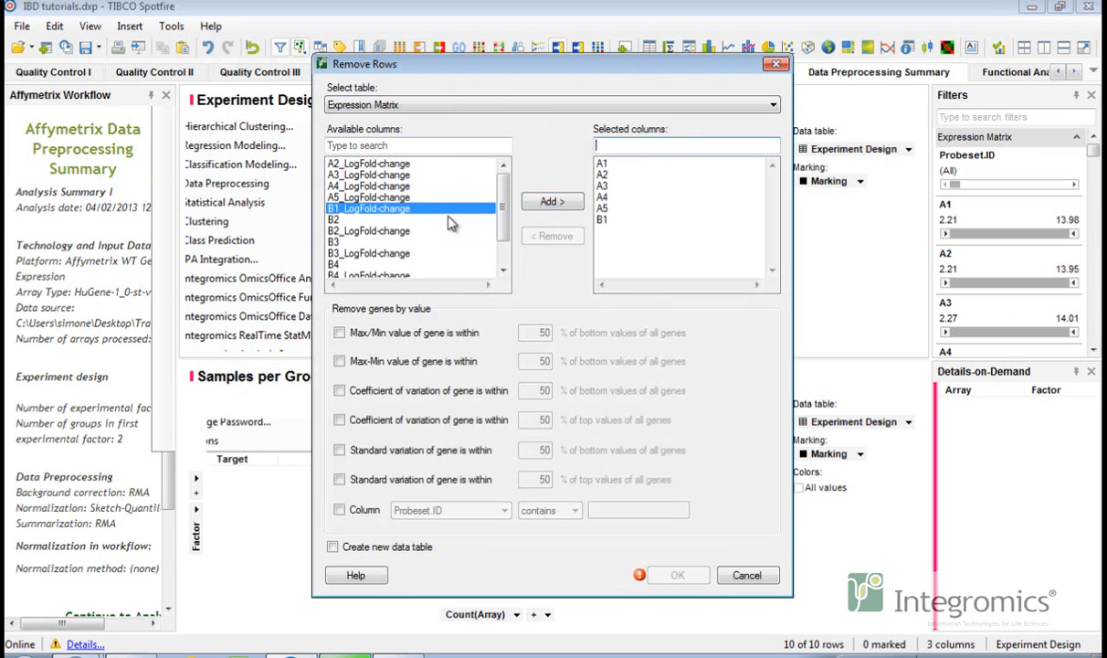
# - Add columns B2 to B5 to the columns selected for row removal
pyautogui.click(446, 228)
pyautogui.click(464, 212)
pyautogui.click(461, 219)
pyautogui.click(536, 204)
pyautogui.click(448, 230)
pyautogui.click(530, 199)
pyautogui.doubleClick(429, 242)
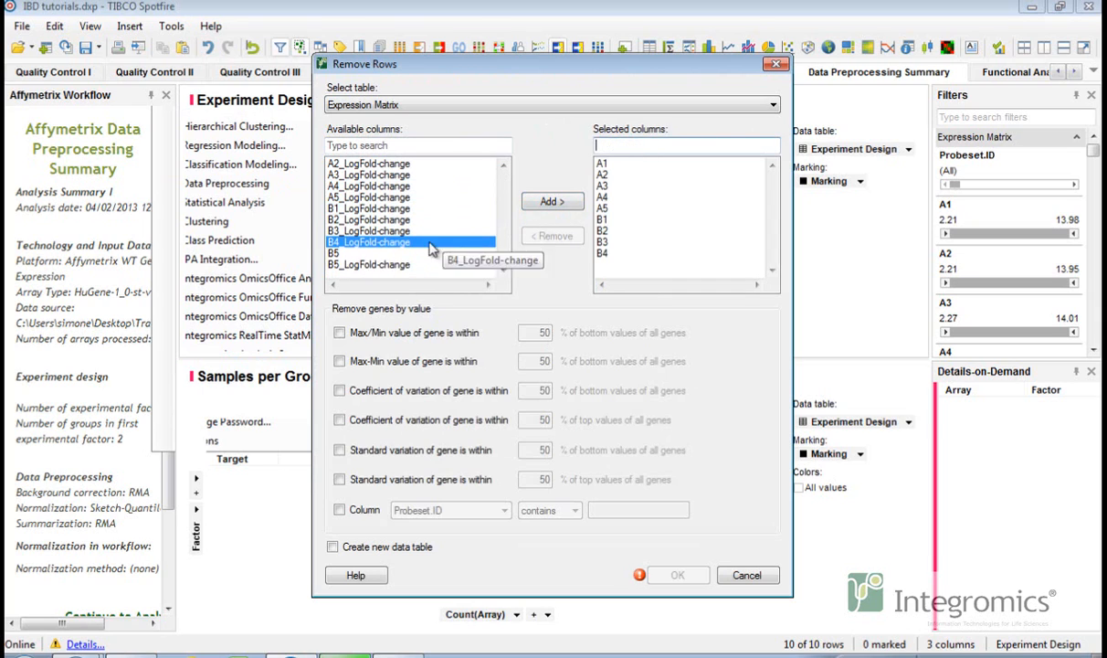
pyautogui.click(545, 202)
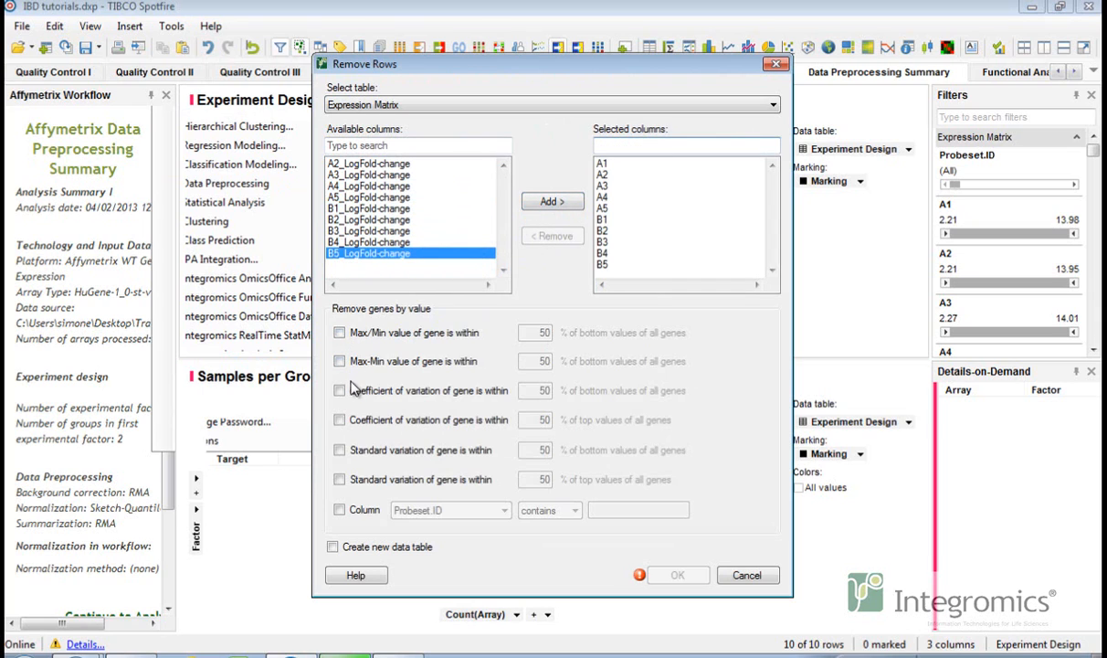
# - Enable all six Max/Min, Max-Min, coefficient and standard variation criteria for removing genes, leaving the Column criterion off
pyautogui.click(339, 510)
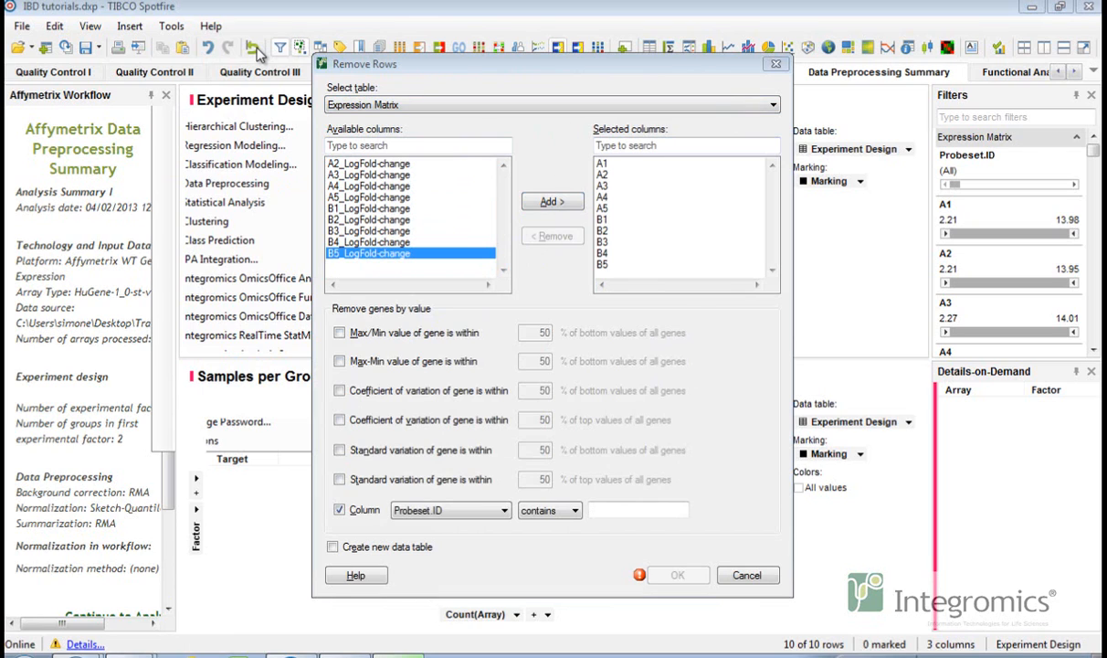
pyautogui.click(339, 333)
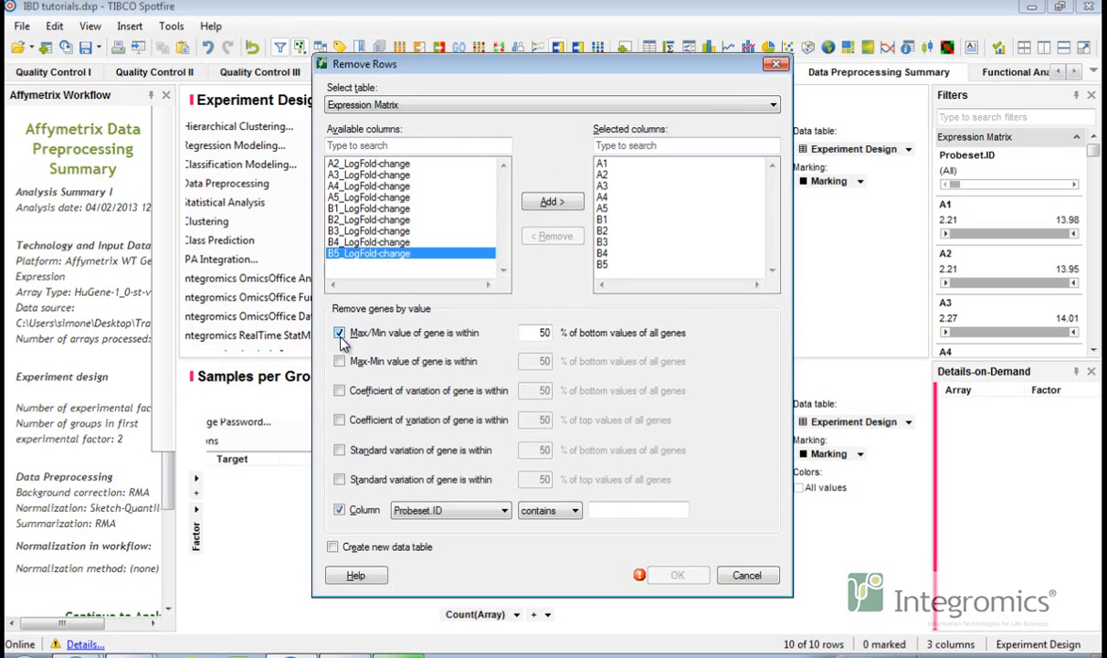
pyautogui.click(339, 361)
pyautogui.click(339, 390)
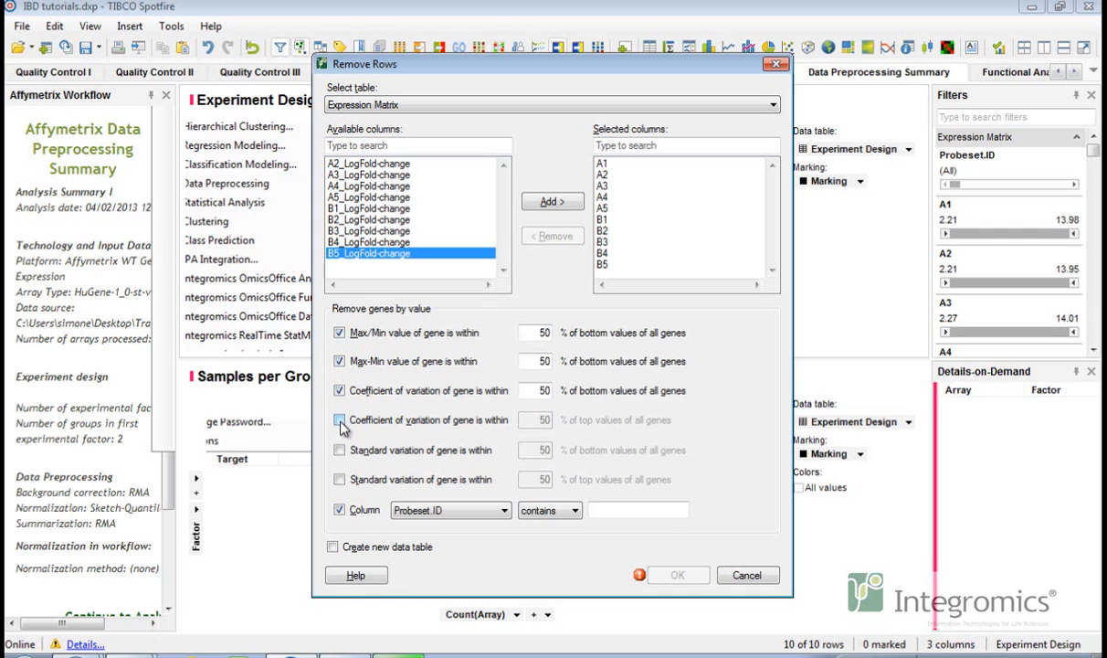
pyautogui.click(338, 420)
pyautogui.click(340, 451)
pyautogui.click(340, 480)
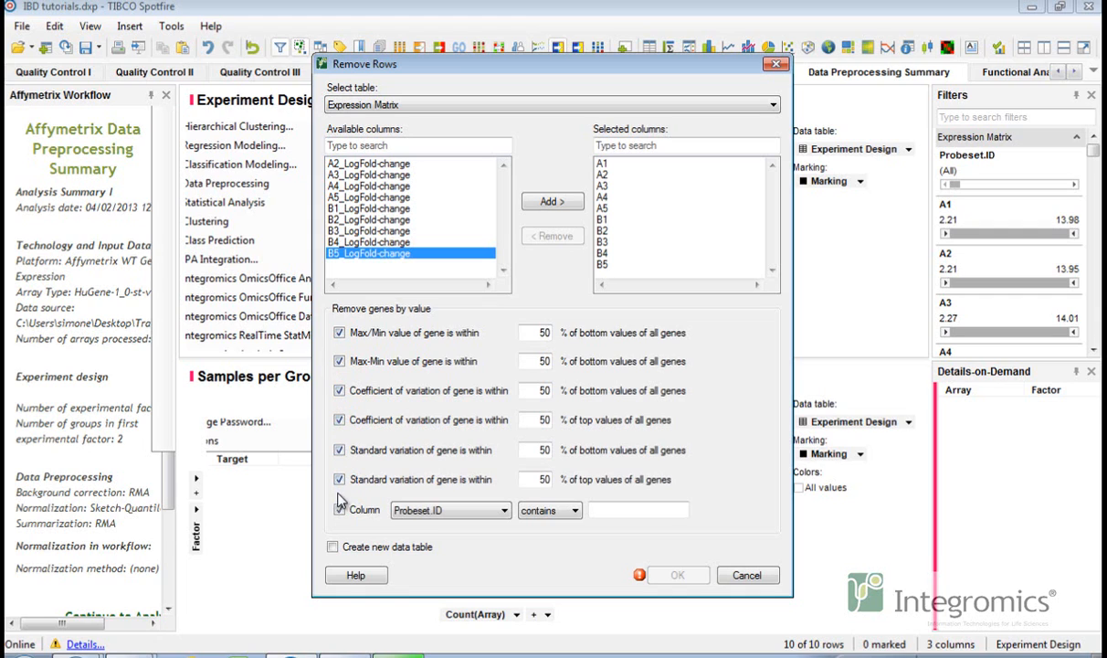
pyautogui.click(339, 510)
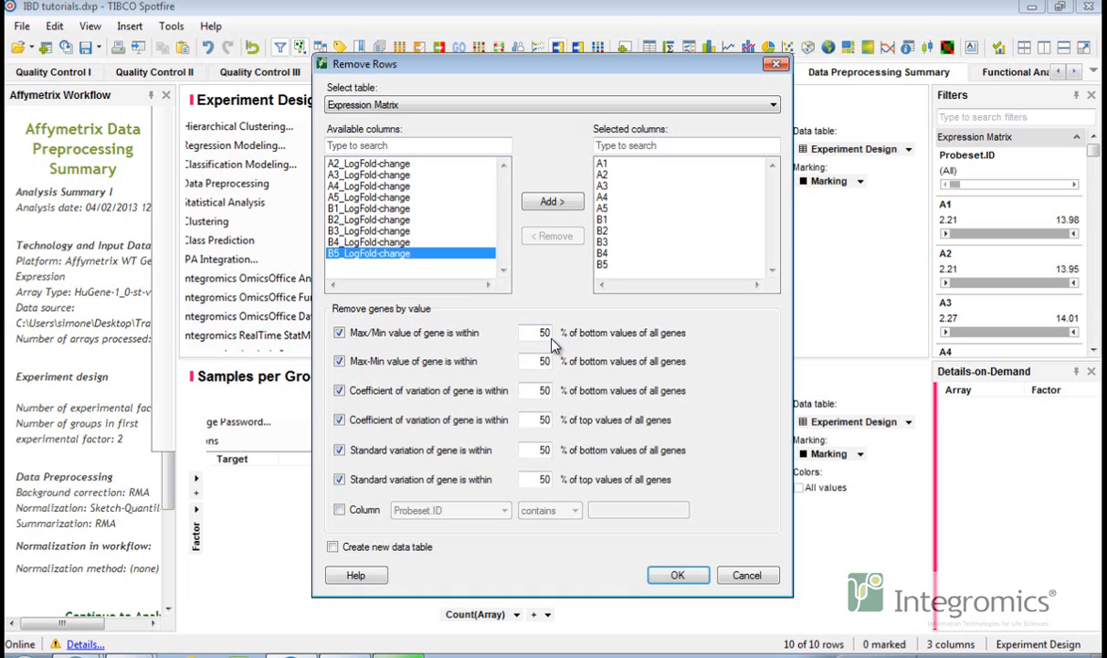
# - Set the Max-Min threshold to 25% and the bottom coefficient of variation threshold to 75%
pyautogui.moveTo(539, 362); pyautogui.dragTo(555, 362)
pyautogui.write('25')
pyautogui.moveTo(543, 391); pyautogui.dragTo(549, 390)
pyautogui.write('75')
# - Enable the Column criterion, review the columns it offers with Probeset.ID kept, and cancel the row removal
pyautogui.click(357, 513)
pyautogui.click(471, 508)
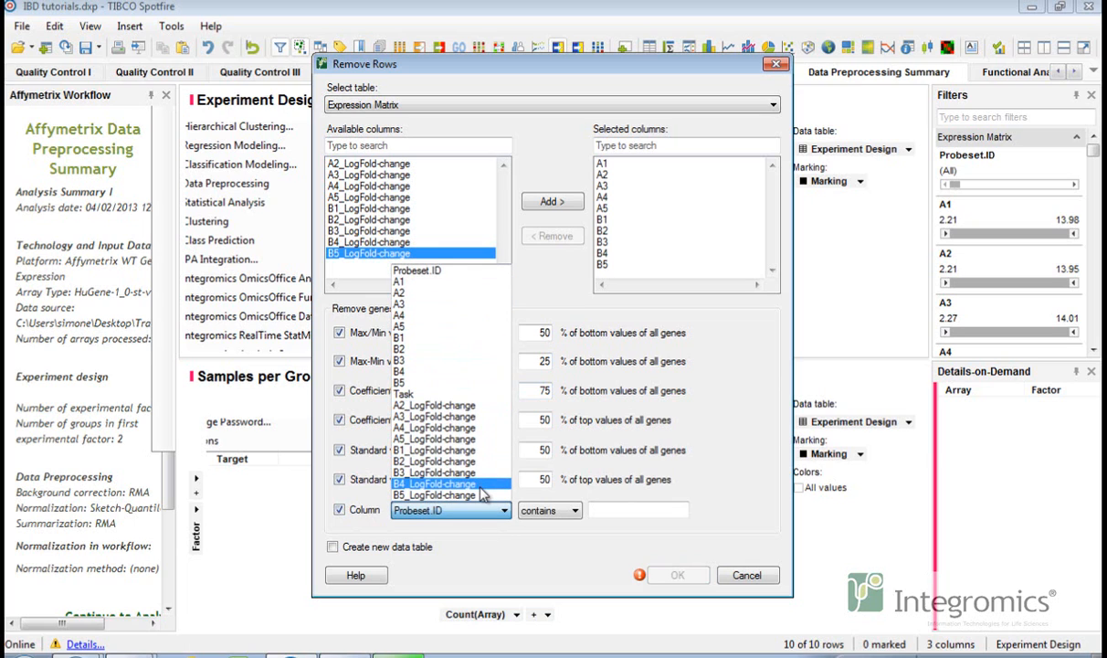
pyautogui.click(482, 512)
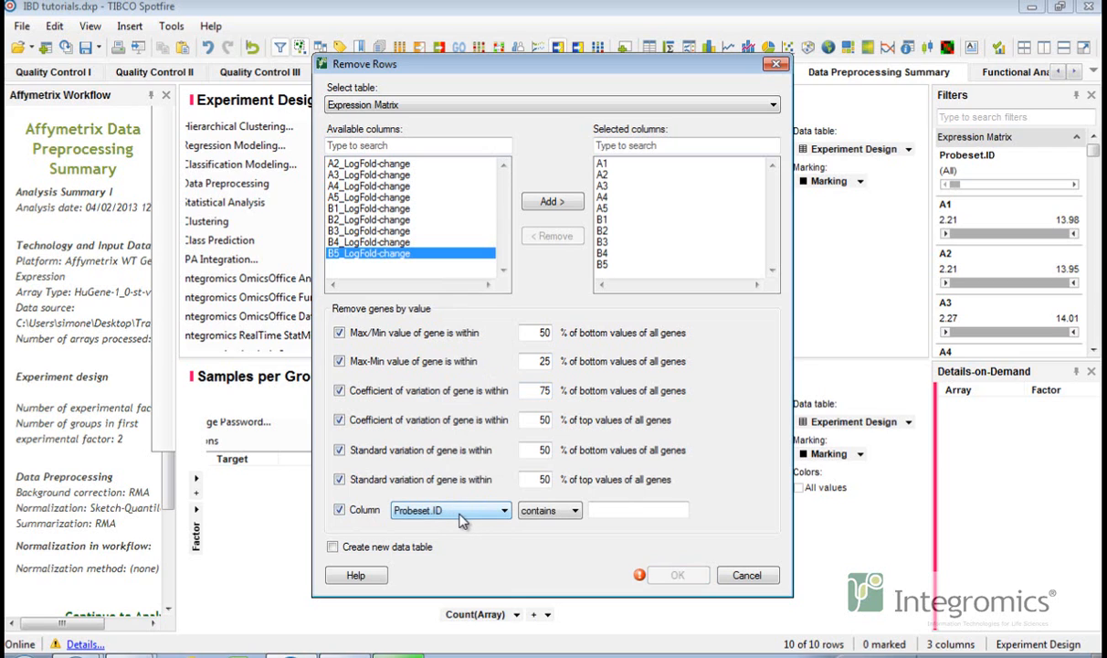
pyautogui.press('Escape')
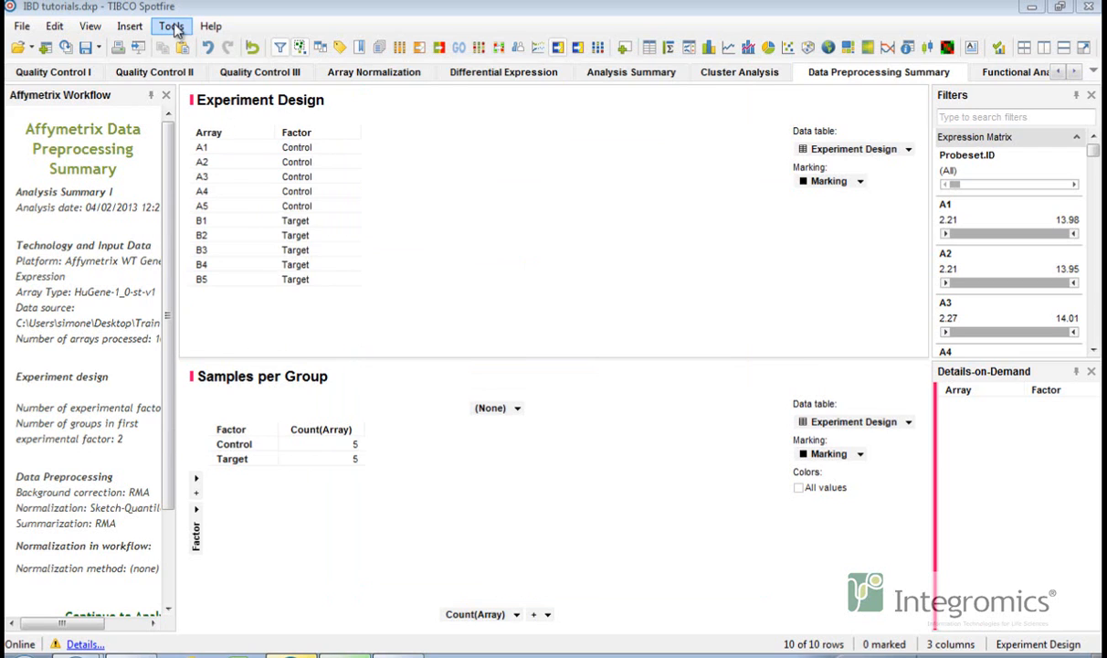
# - Start Imputation on the Expression Matrix tallskinny table and select the Log2.Signal column
pyautogui.click(171, 26)
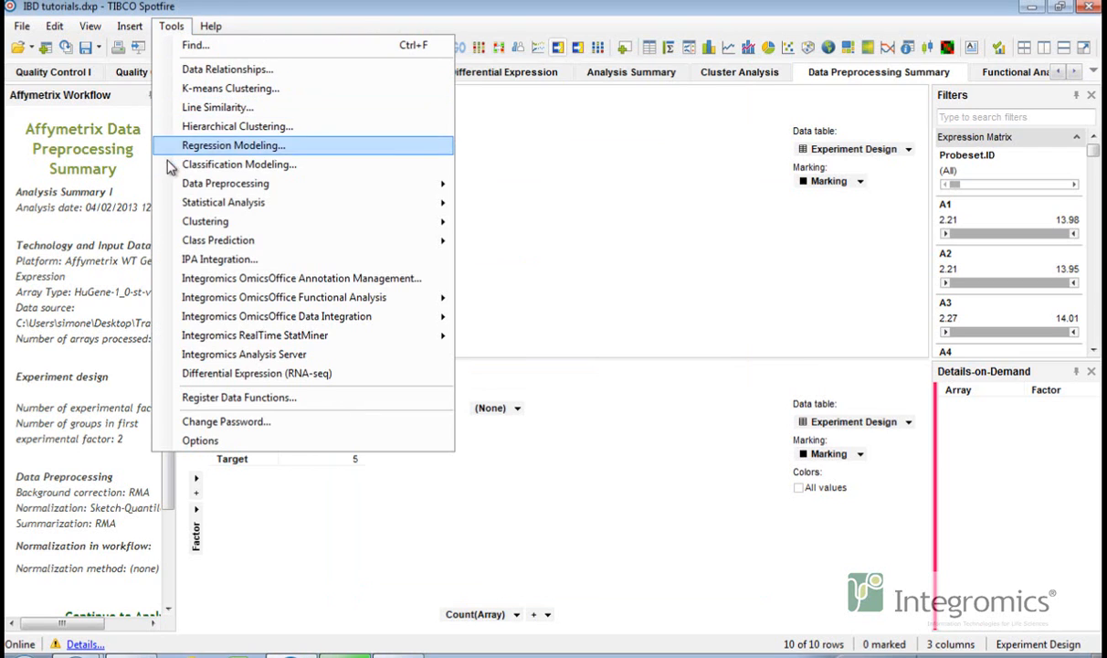
pyautogui.moveTo(228, 183)
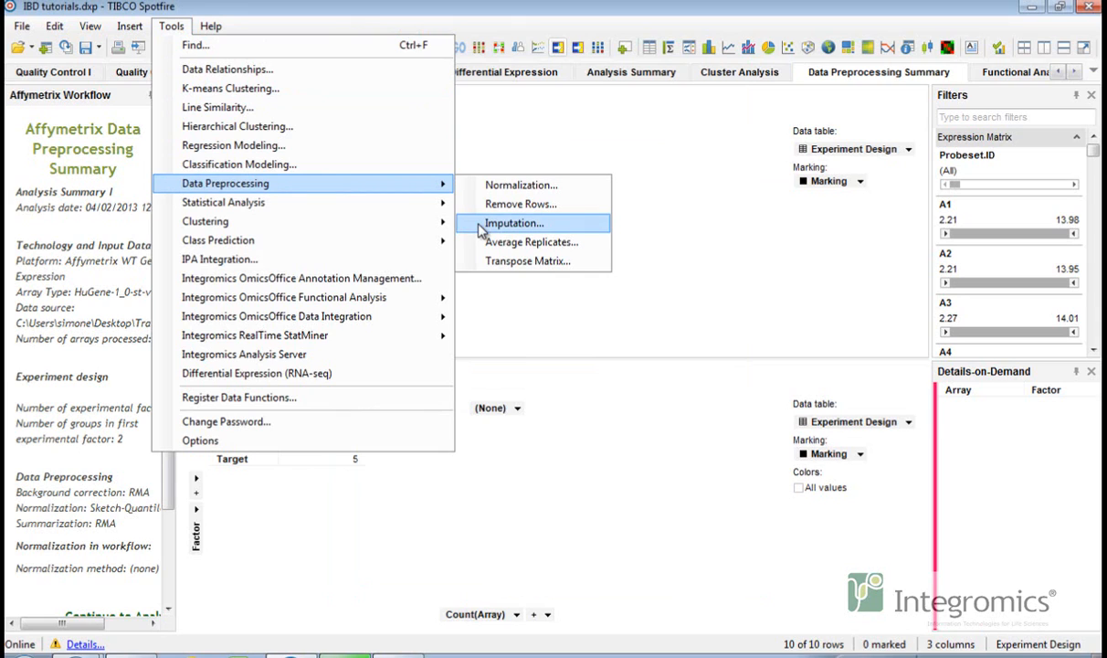
pyautogui.click(479, 225)
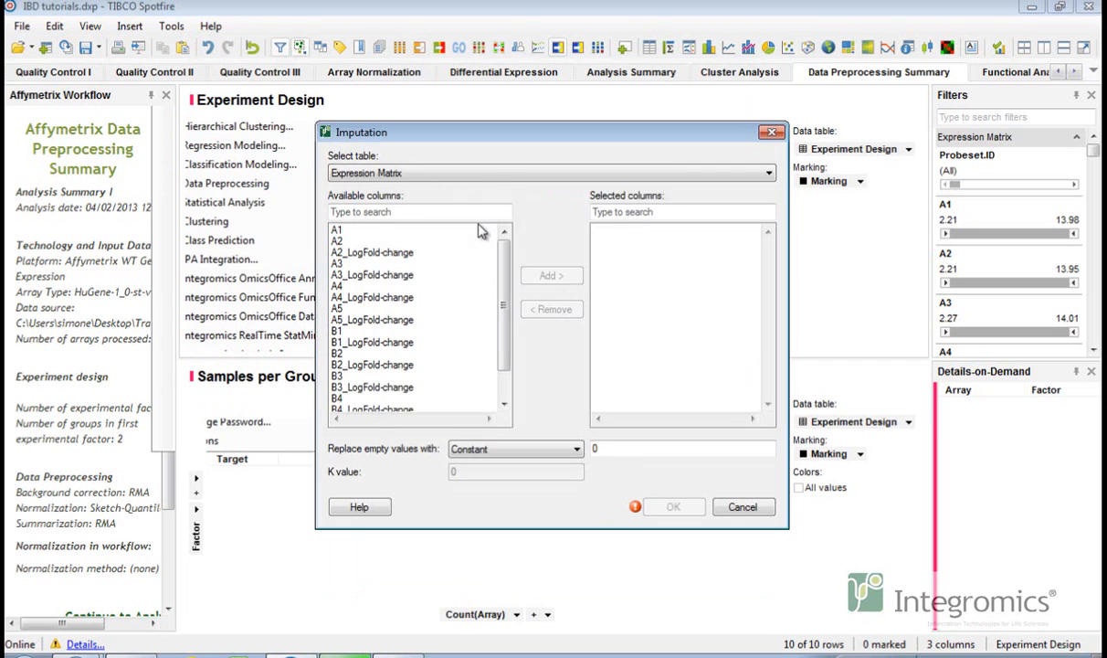
pyautogui.click(701, 176)
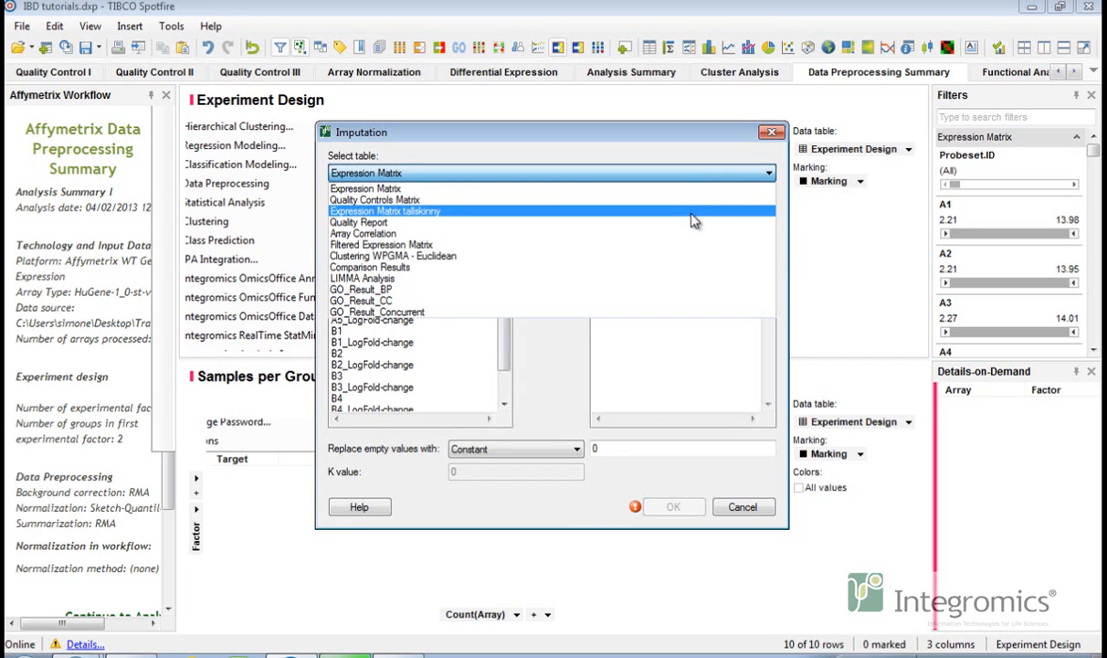
pyautogui.click(694, 211)
pyautogui.click(419, 229)
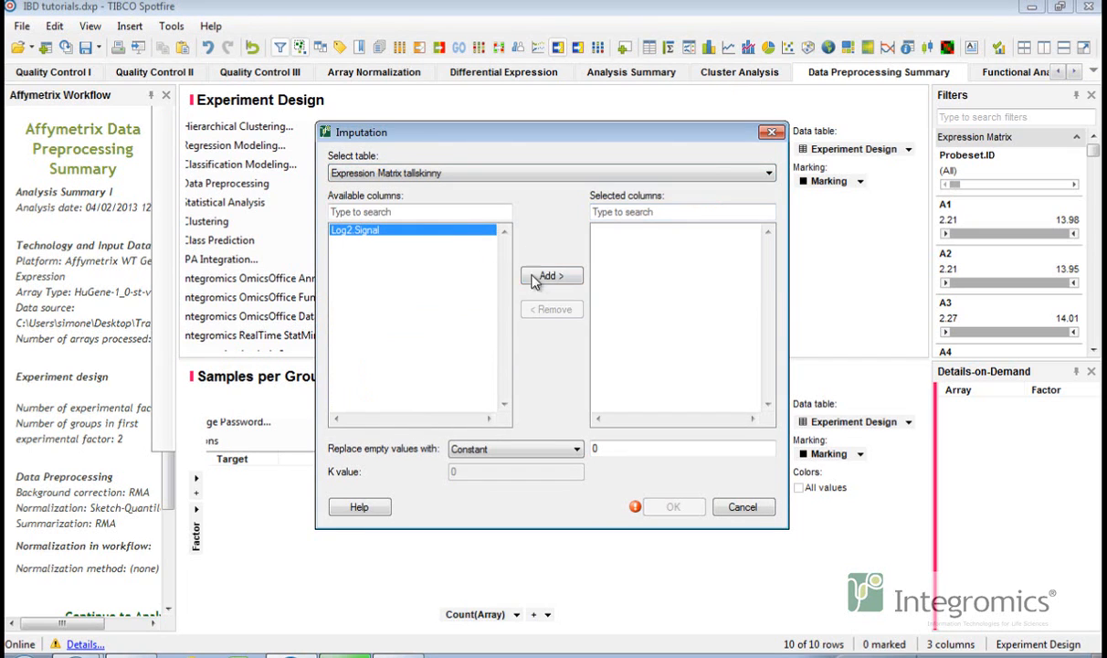
pyautogui.click(541, 278)
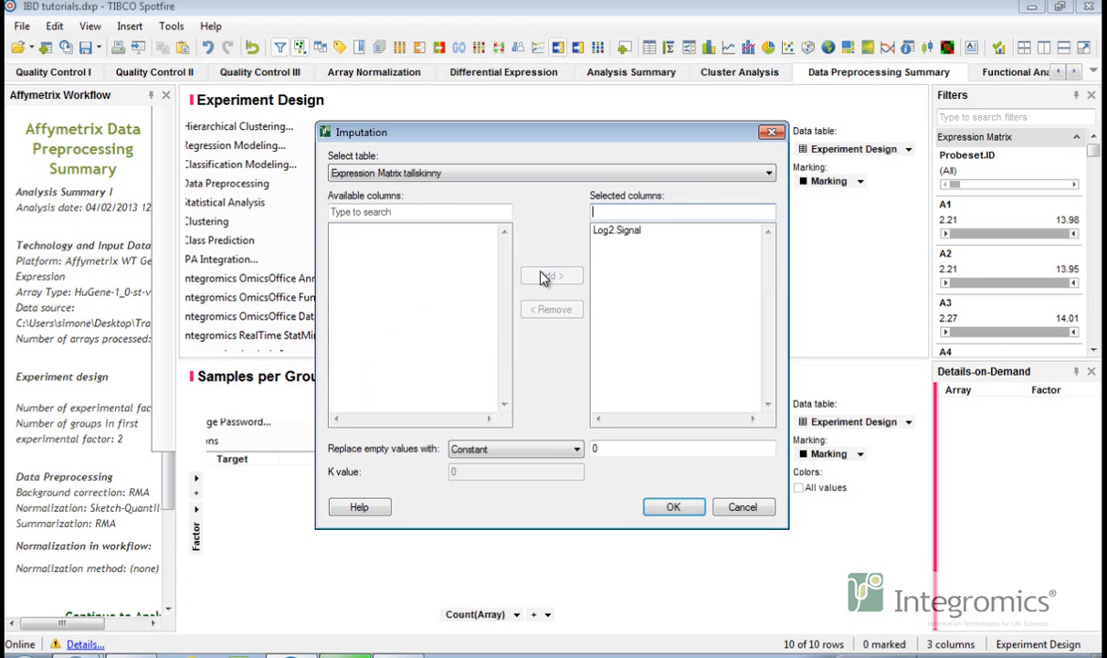
# - Choose KNNimpute as the replacement for empty values and try K values of 1 and 0
pyautogui.click(577, 449)
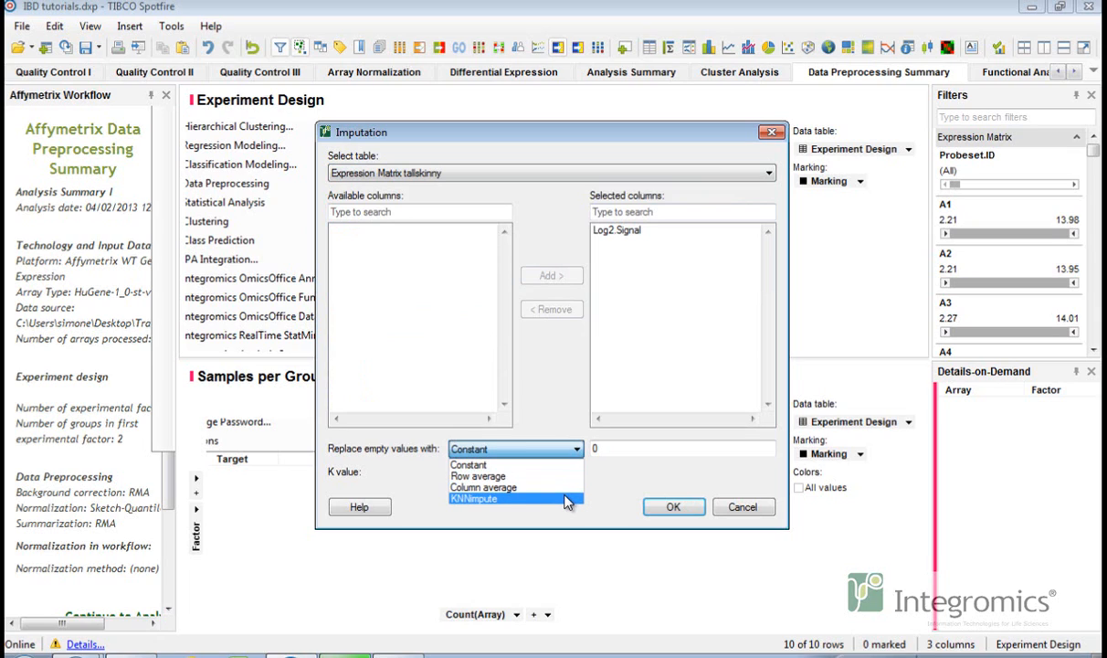
pyautogui.click(511, 499)
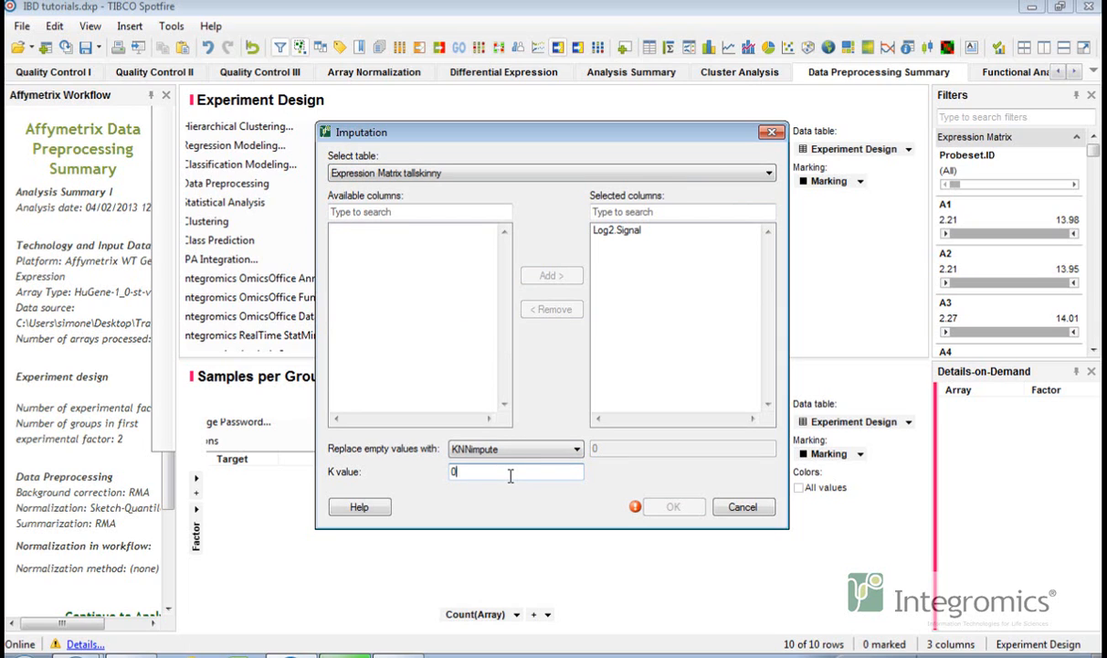
pyautogui.press('BackSpace')
pyautogui.write('1')
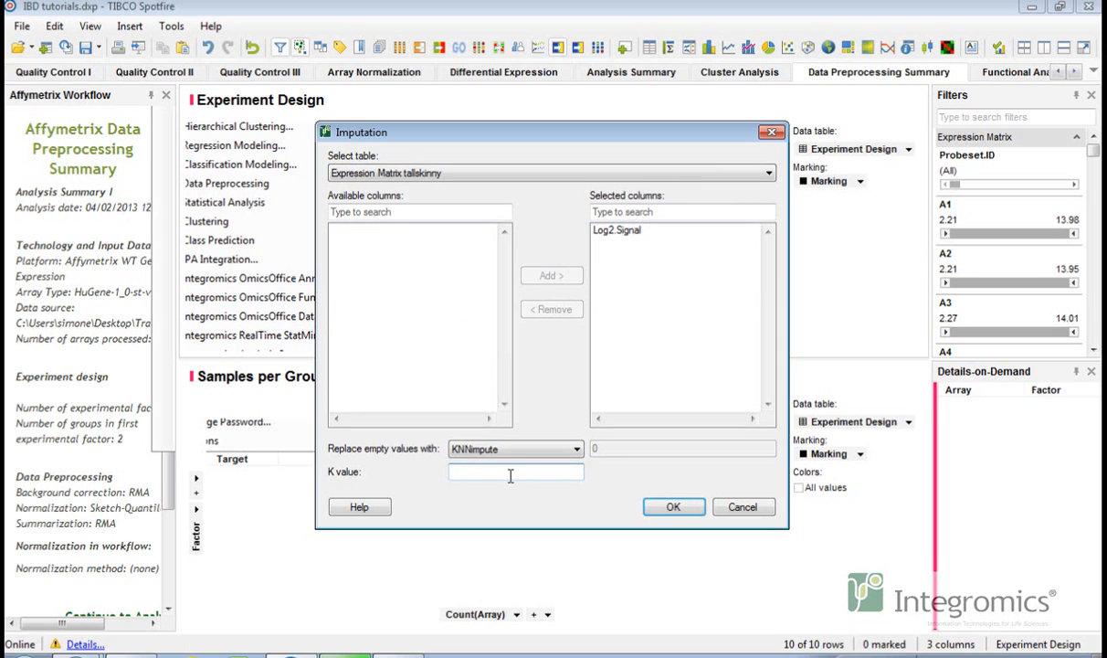
pyautogui.press('BackSpace')
pyautogui.write('0')
pyautogui.moveTo(635, 508)
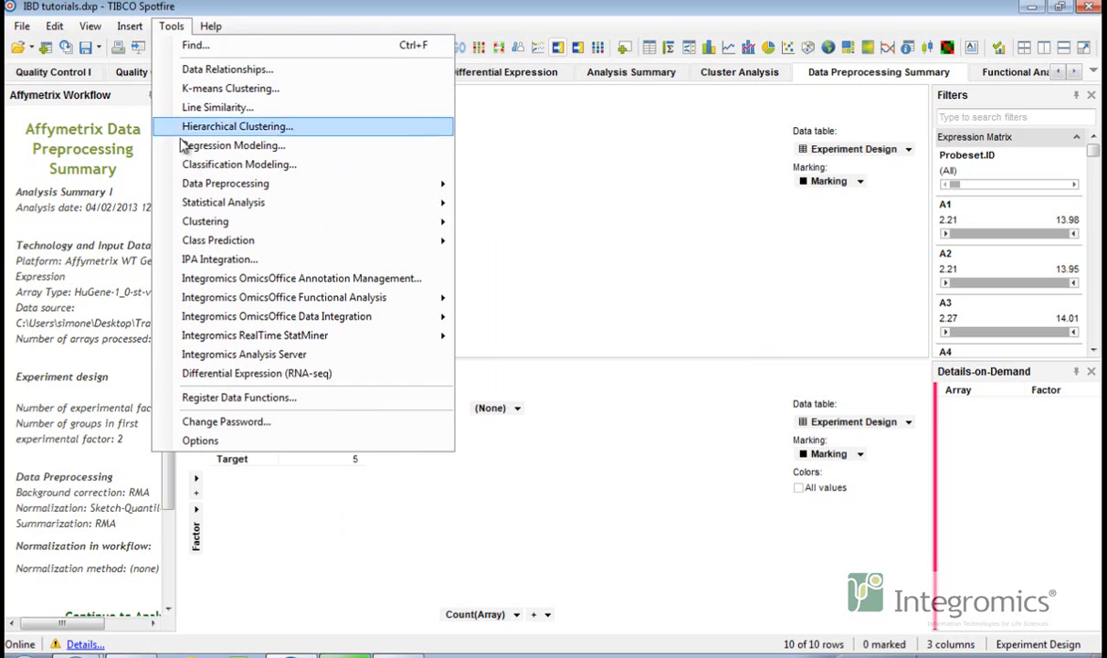
# - Open Average Replicates and review the data tables it can be applied to
pyautogui.moveTo(180, 186)
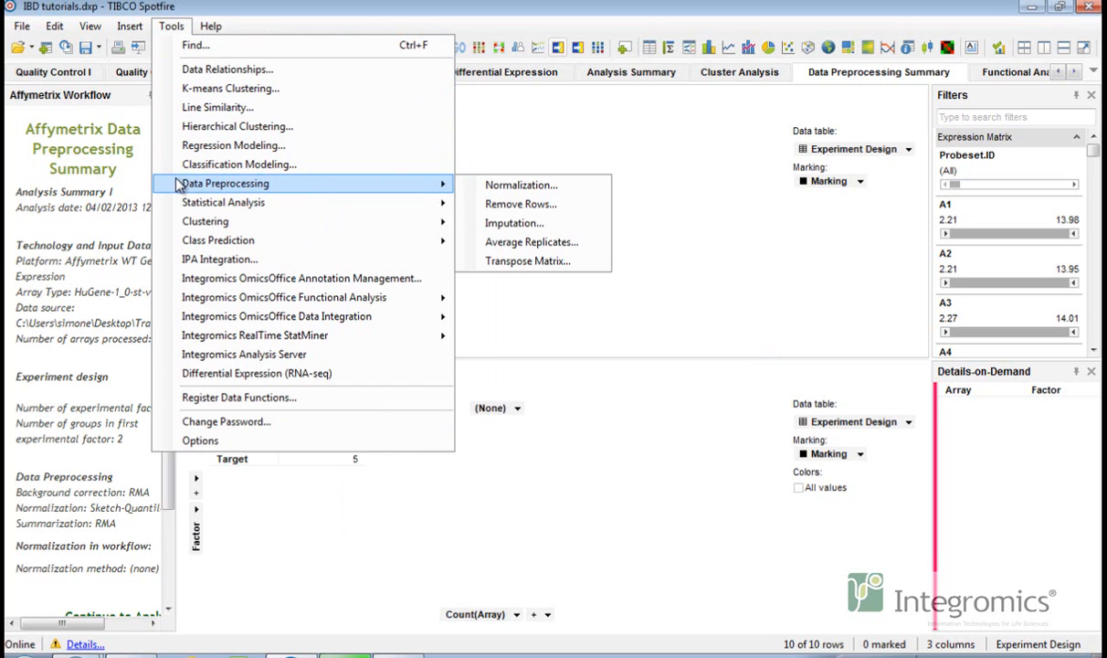
pyautogui.click(528, 243)
pyautogui.click(654, 199)
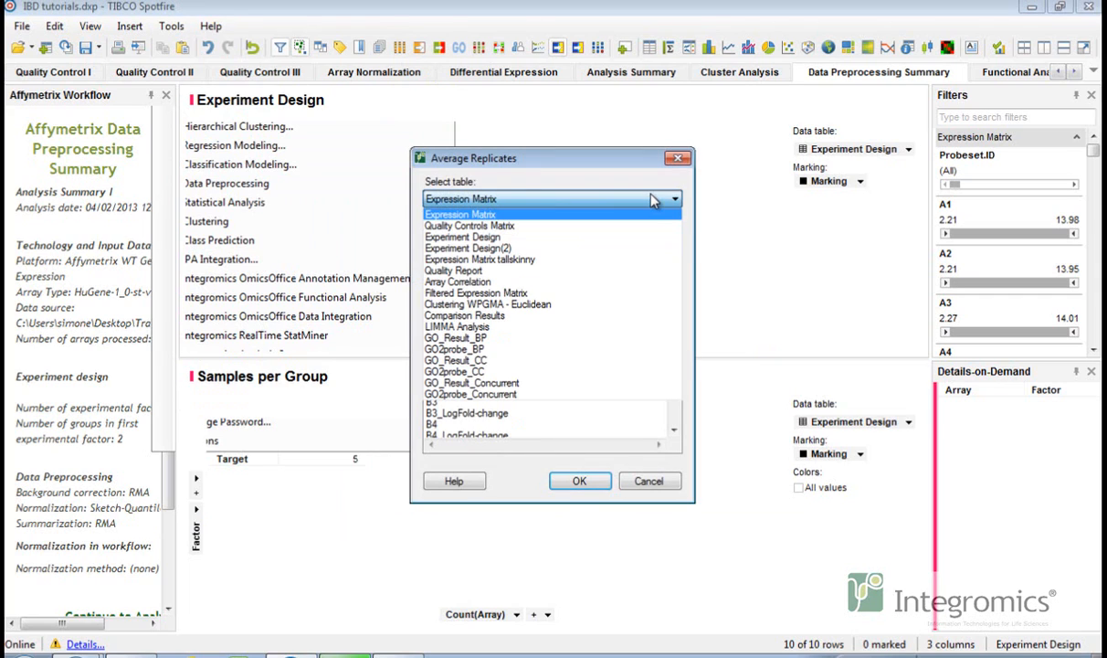
pyautogui.click(654, 240)
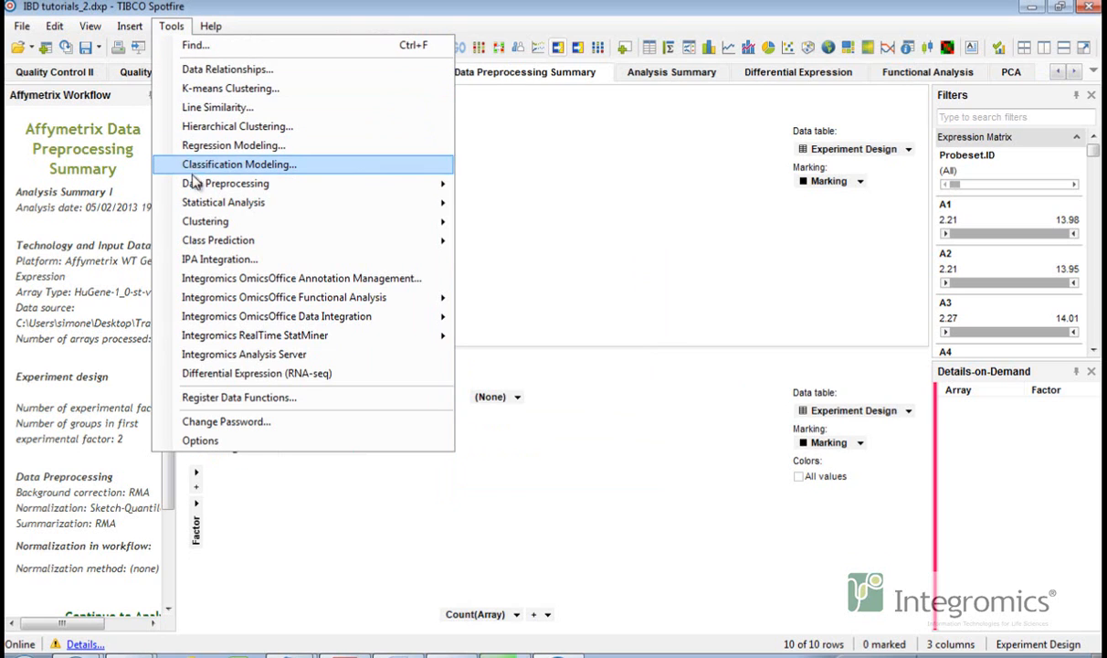
# - Add a table visualization to the Data Preprocessing Summary page, set its data table to Quality Report and look through its columns
pyautogui.moveTo(193, 182)
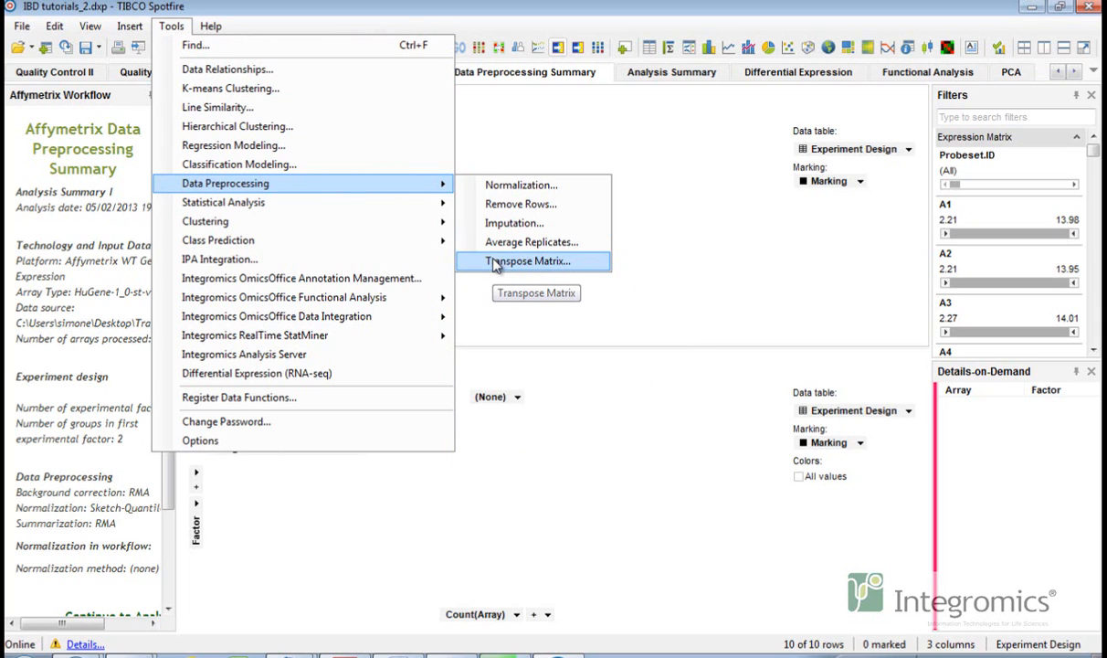
pyautogui.click(726, 280)
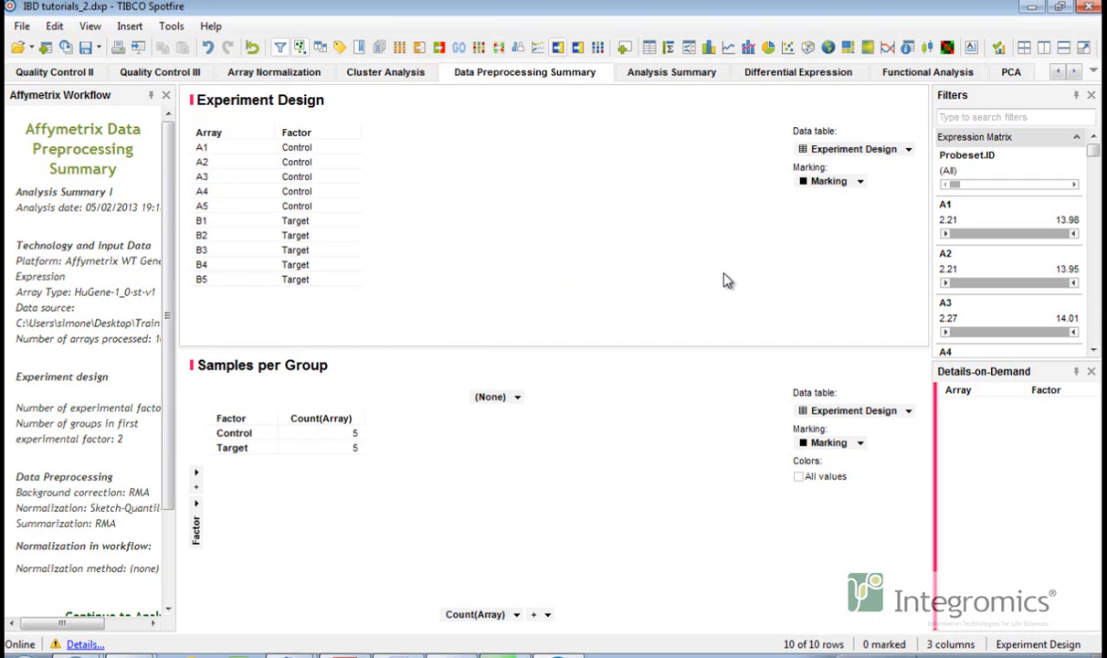
pyautogui.click(648, 50)
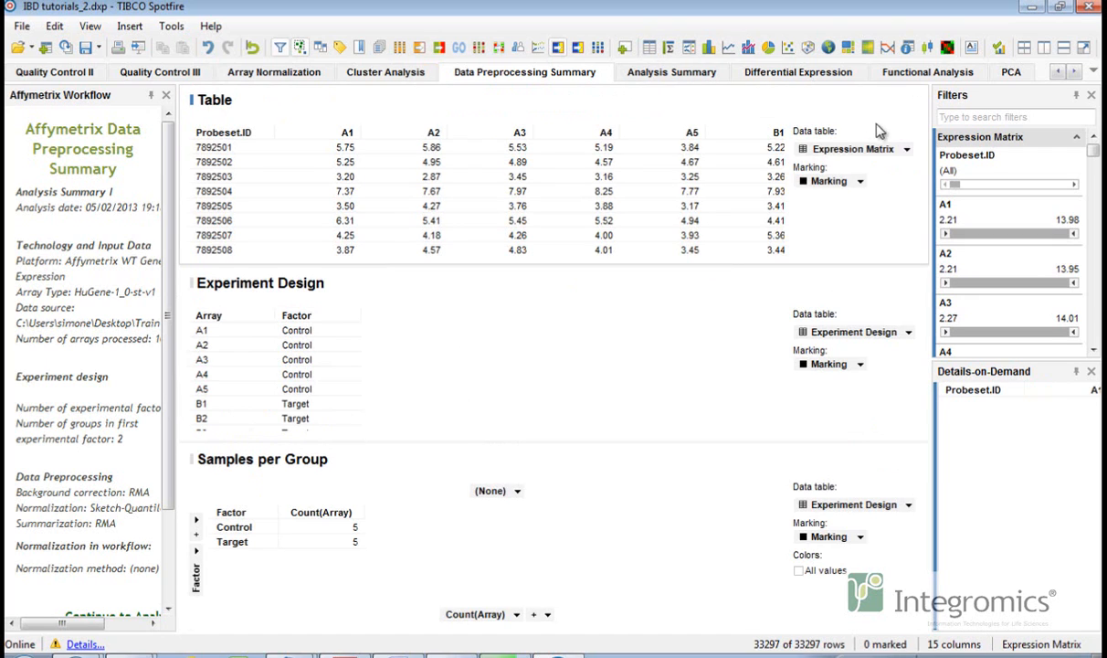
pyautogui.click(906, 150)
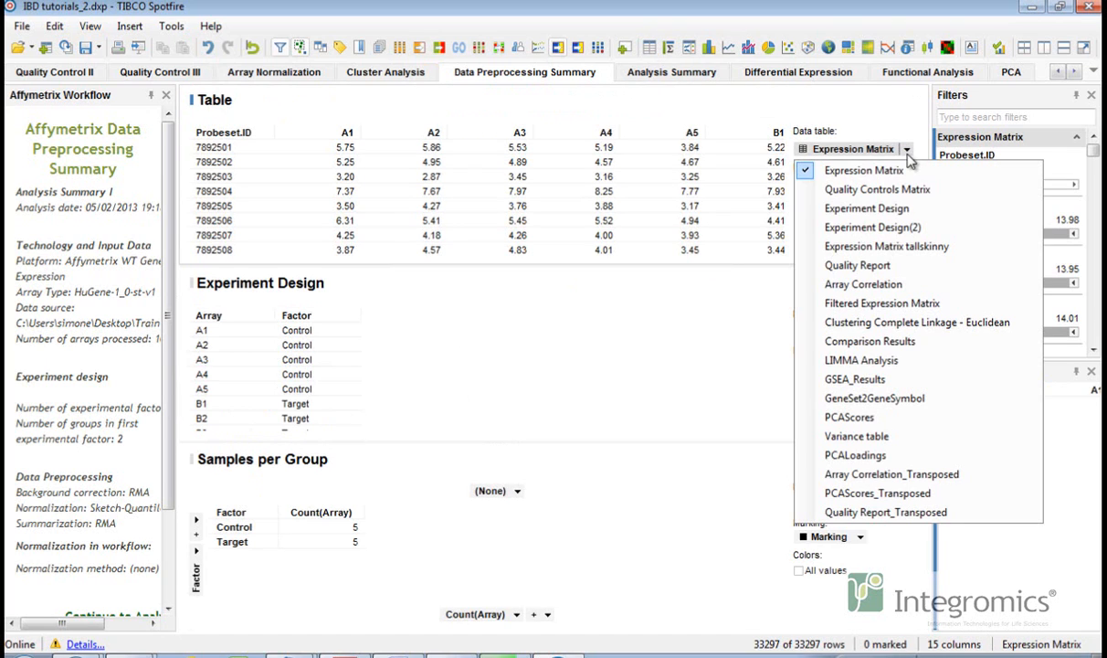
pyautogui.click(894, 265)
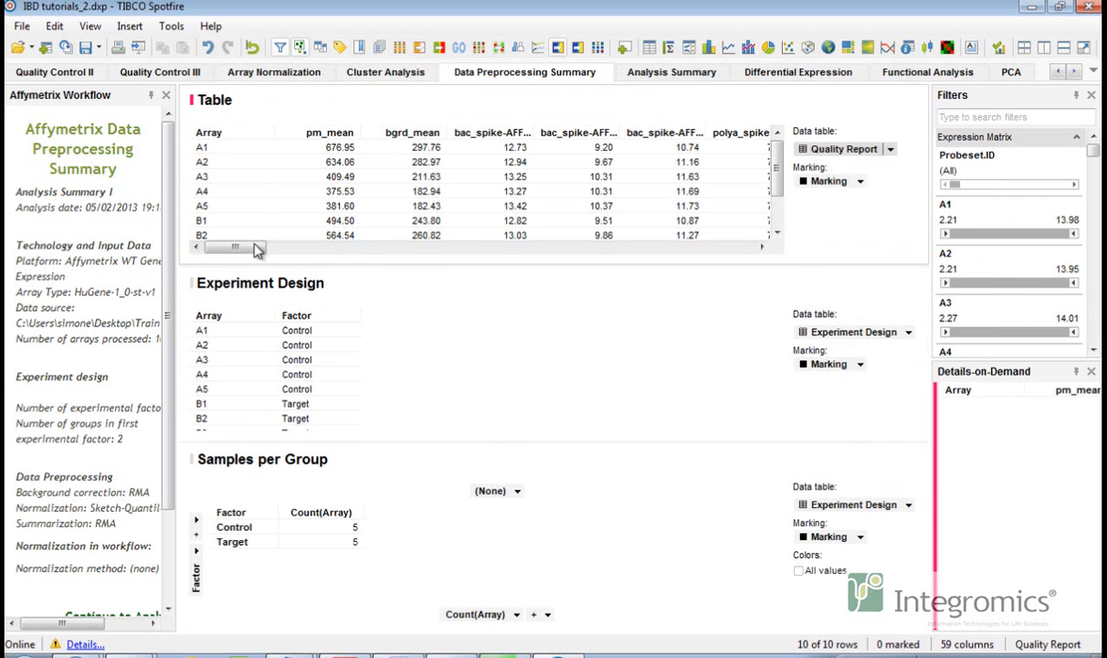
pyautogui.moveTo(257, 247); pyautogui.dragTo(637, 287)
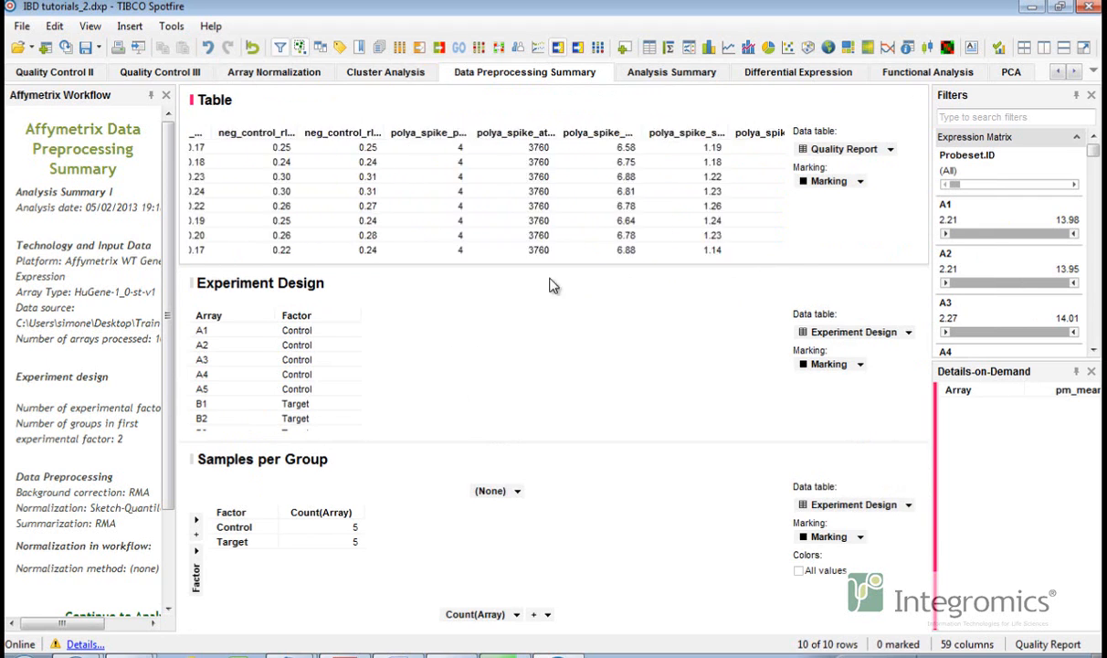
pyautogui.moveTo(552, 286); pyautogui.dragTo(215, 287)
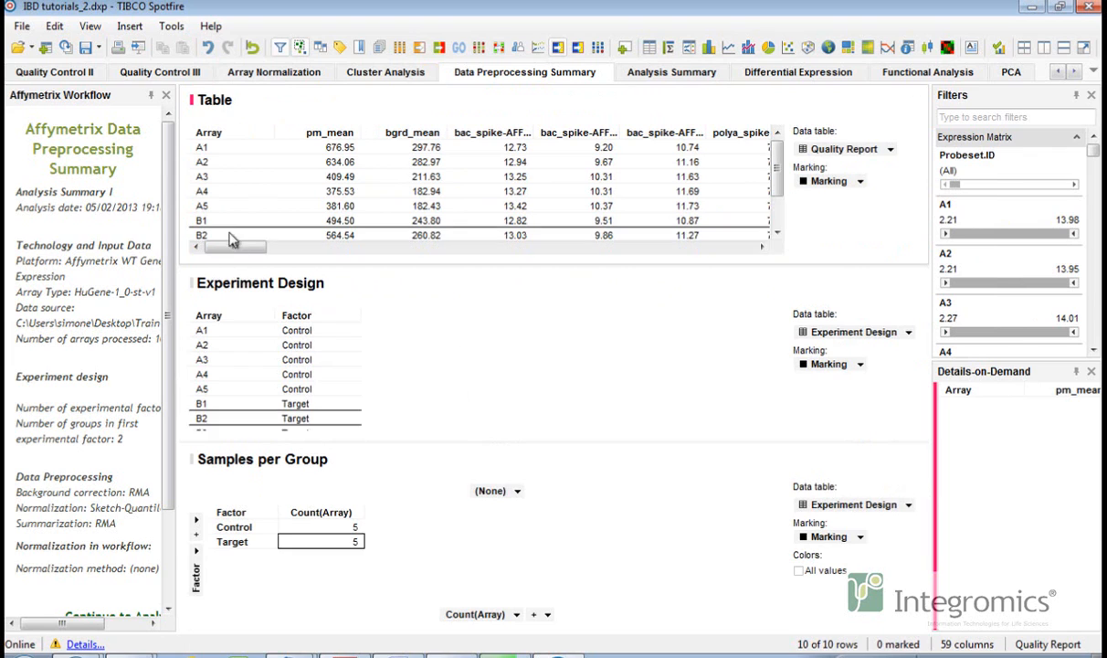
# - Transpose the Quality Report table with Transpose Matrix, including all of its available columns
pyautogui.click(172, 28)
pyautogui.click(774, 141)
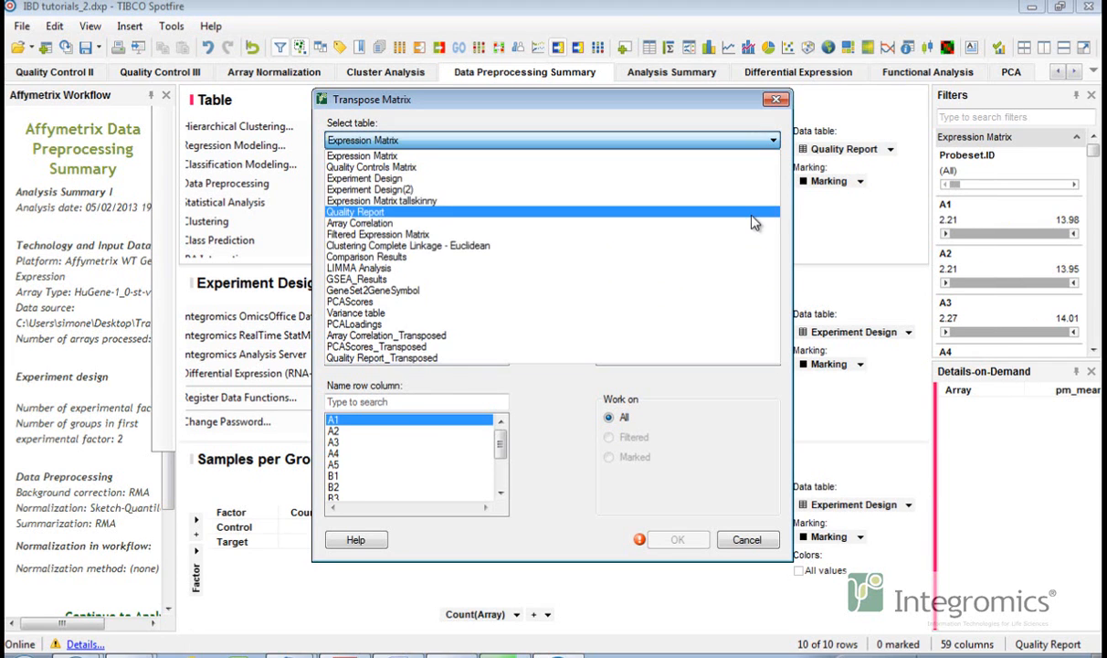
pyautogui.click(751, 217)
pyautogui.click(424, 201)
pyautogui.moveTo(500, 219); pyautogui.dragTo(499, 325)
pyautogui.keyDown('shift'); pyautogui.click(411, 336); pyautogui.keyUp('shift')
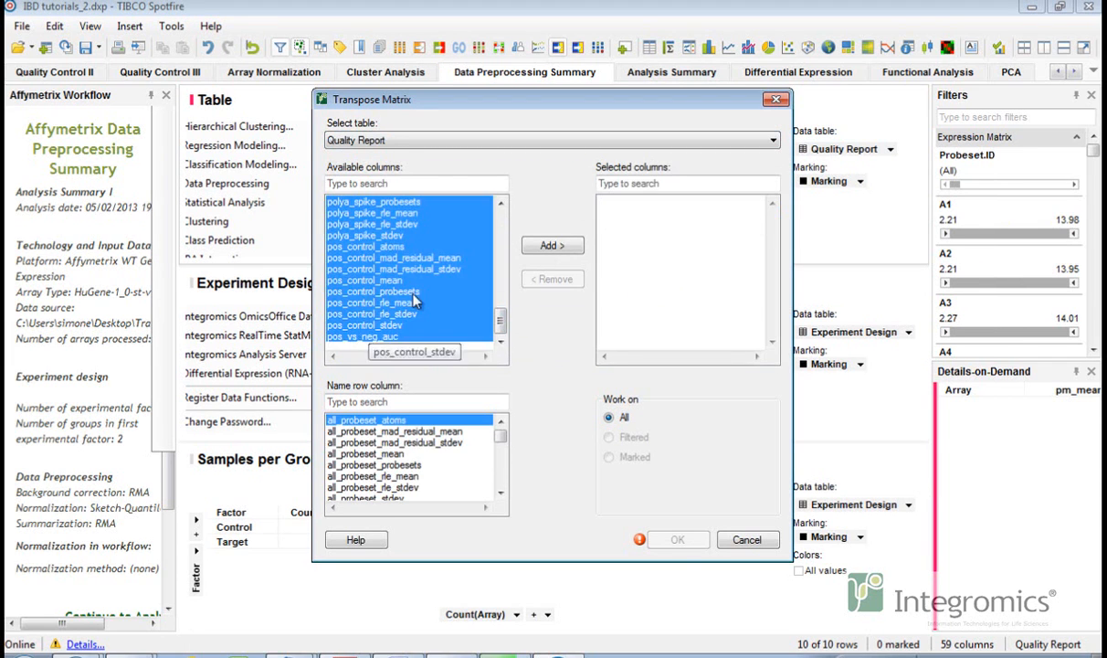
pyautogui.click(552, 245)
pyautogui.click(677, 540)
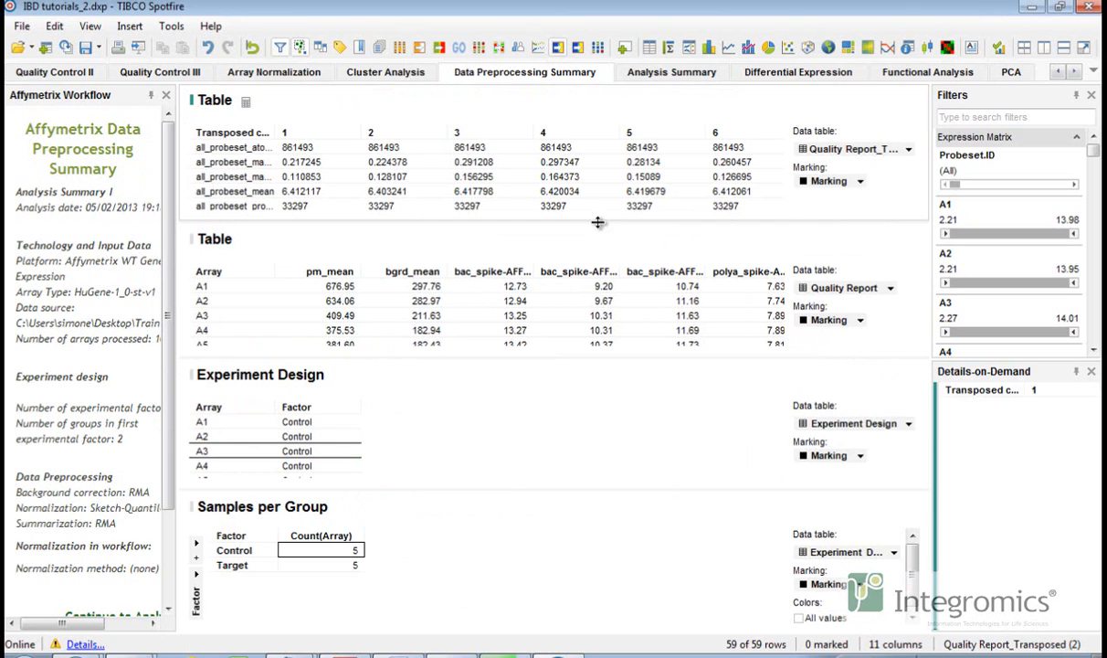
# - Enlarge the transposed Quality Report table and examine its rows and columns against the original Quality Report table
pyautogui.moveTo(596, 222); pyautogui.dragTo(591, 306)
pyautogui.scroll(-10, 727, 133)
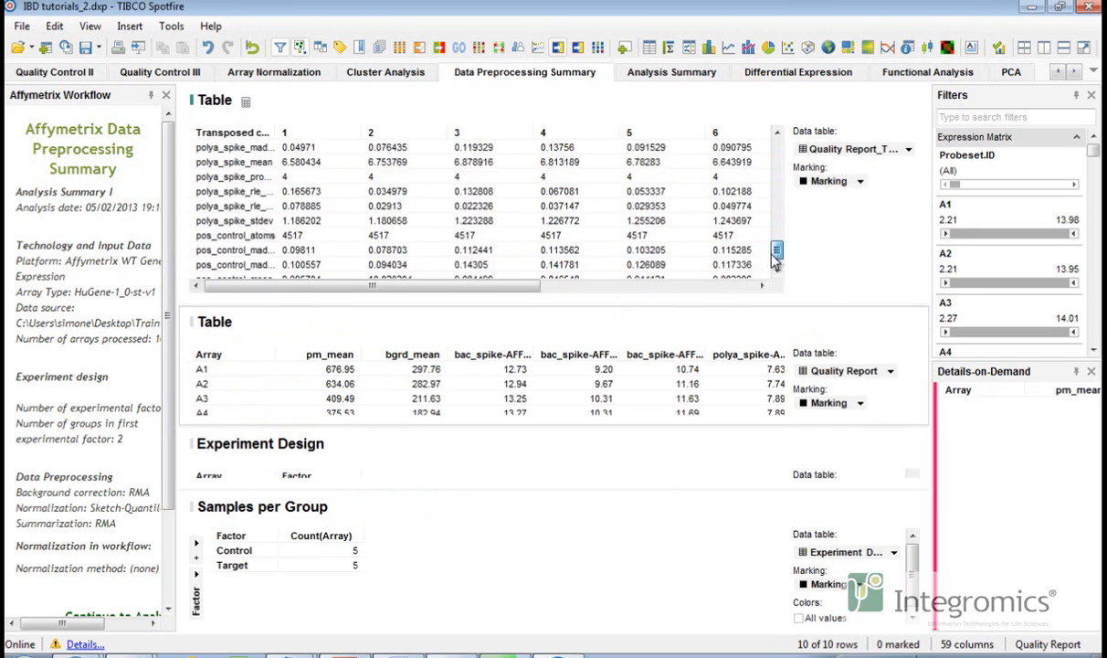
pyautogui.moveTo(416, 284); pyautogui.dragTo(390, 304)
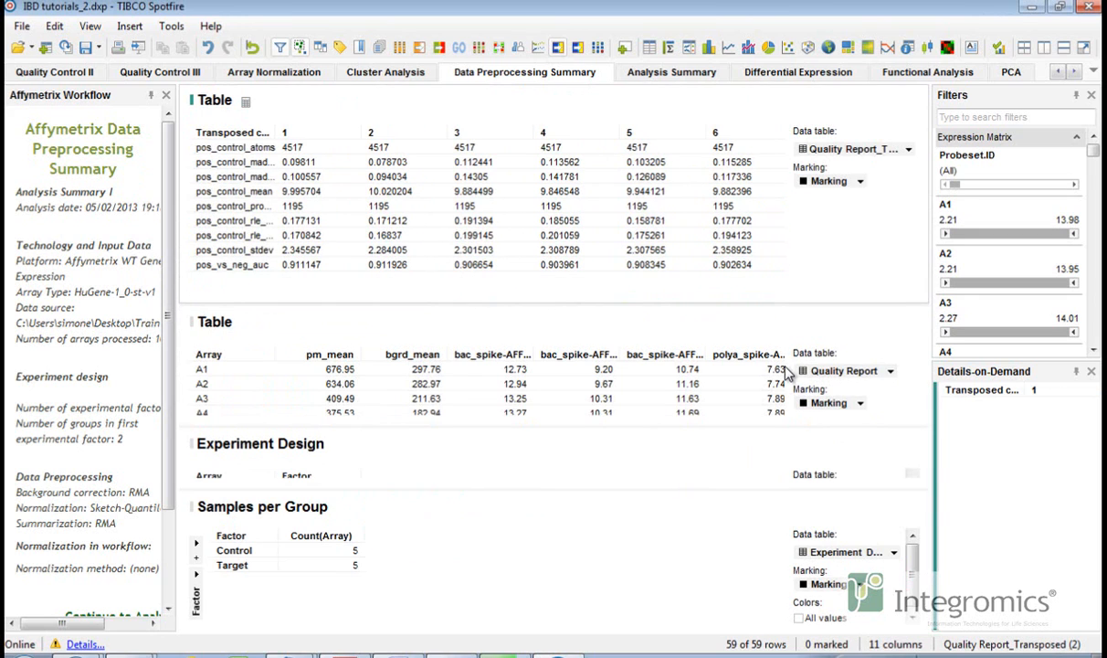
pyautogui.moveTo(783, 372)
pyautogui.mouseDown()
pyautogui.moveTo(782, 387)
pyautogui.moveTo(777, 362)
pyautogui.mouseUp()
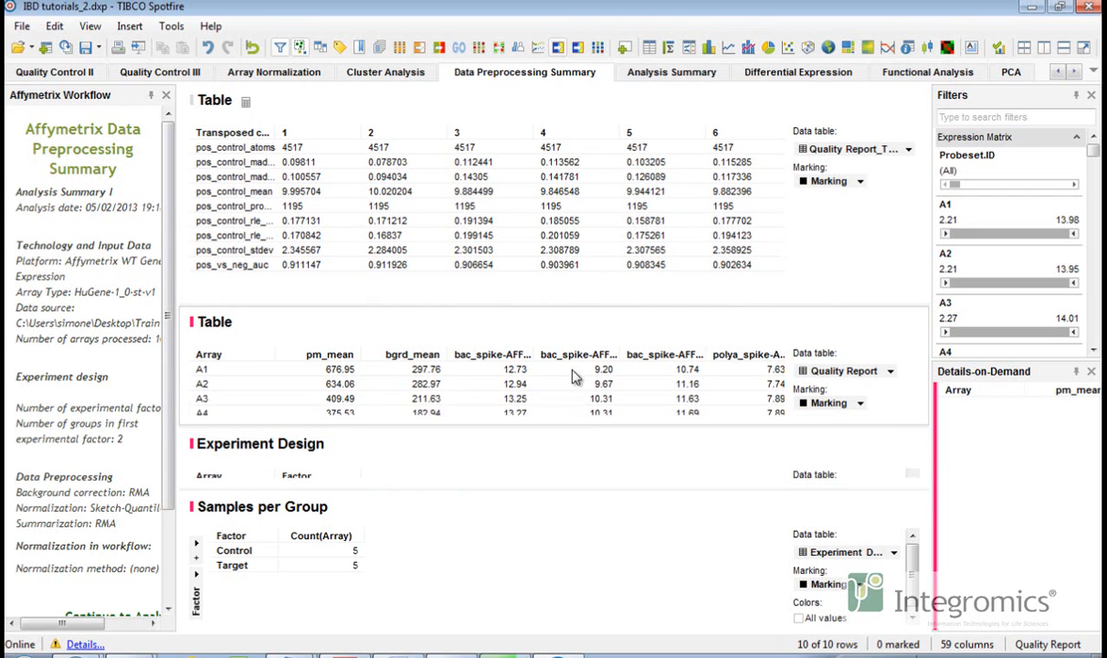
pyautogui.moveTo(230, 407)
pyautogui.mouseDown()
pyautogui.moveTo(720, 421)
pyautogui.moveTo(220, 422)
pyautogui.mouseUp()
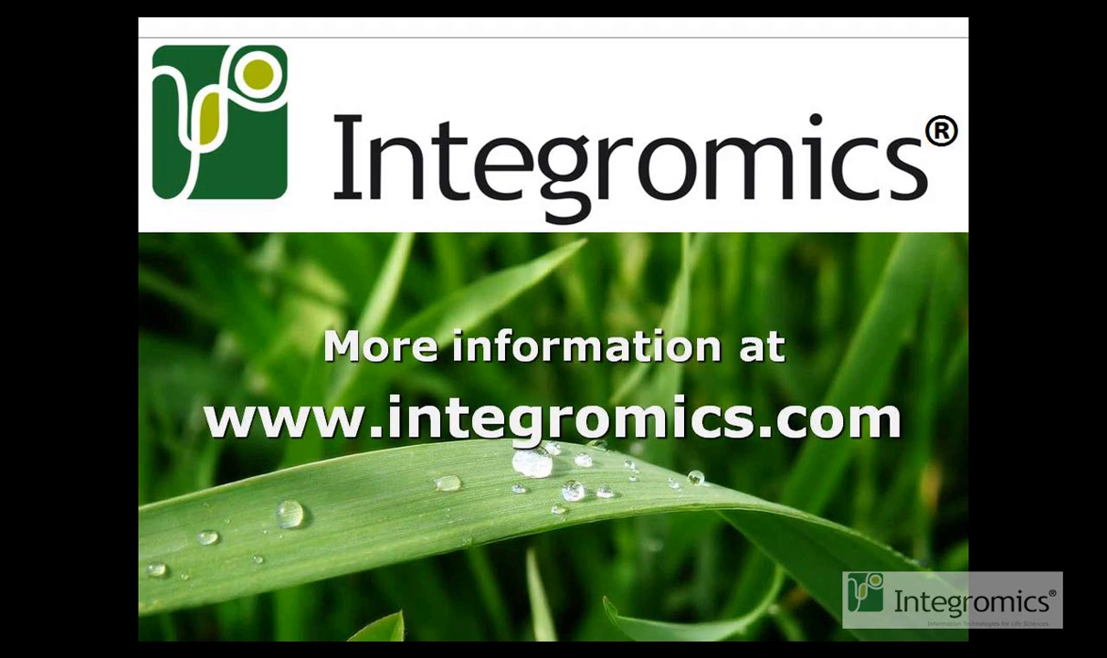